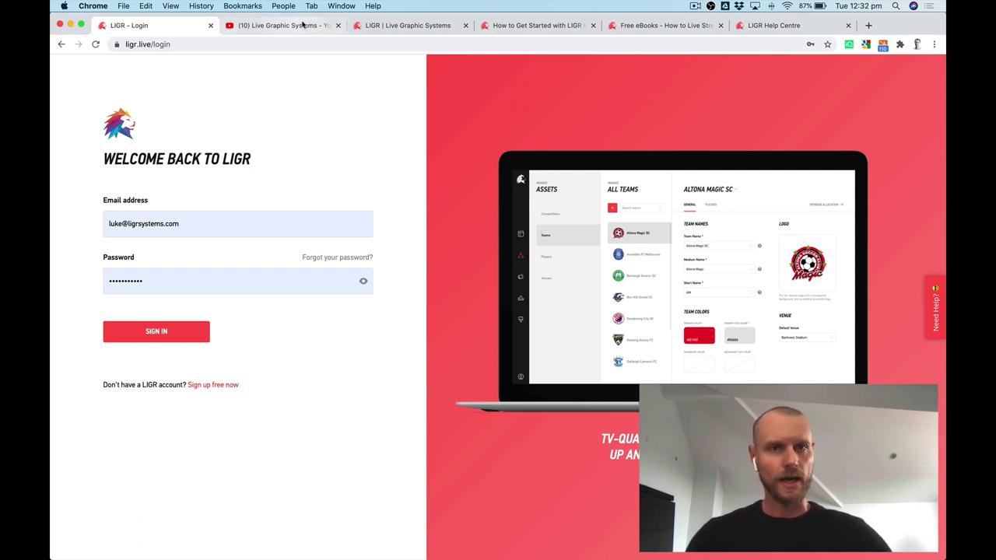
Glance at the ligrsystems.com homepage, then sign in to LIGR with the saved credentials.
left_click(408, 25)
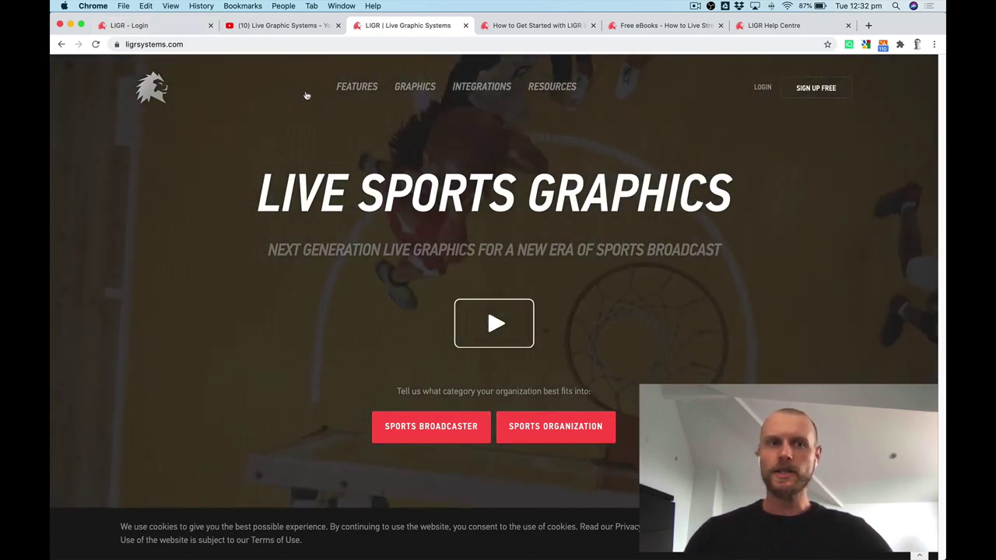
key("super+1")
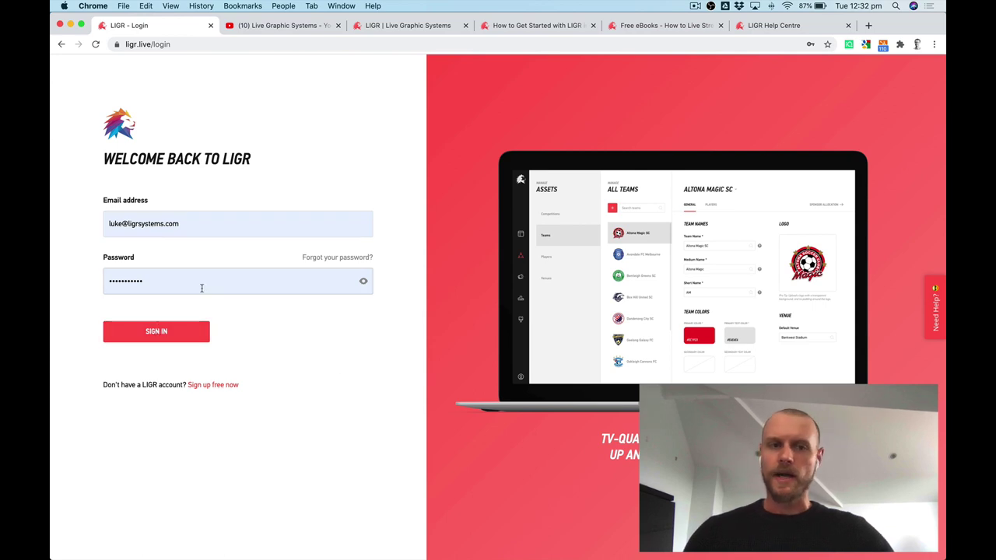
left_click(147, 332)
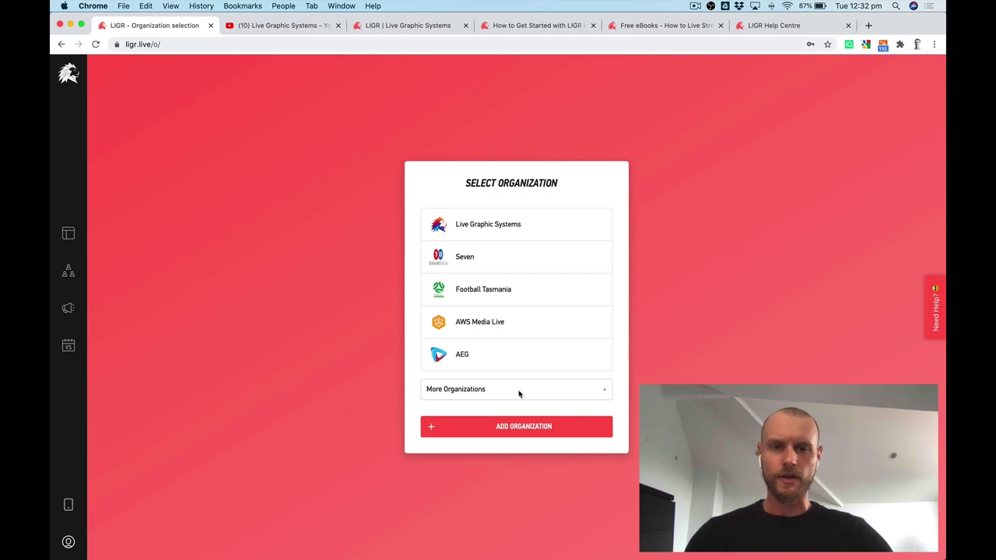
Choose LIGR Demo from More Organizations, then view the 'How to Get Started with LIGR' article.
left_click(521, 392)
left_click(517, 432)
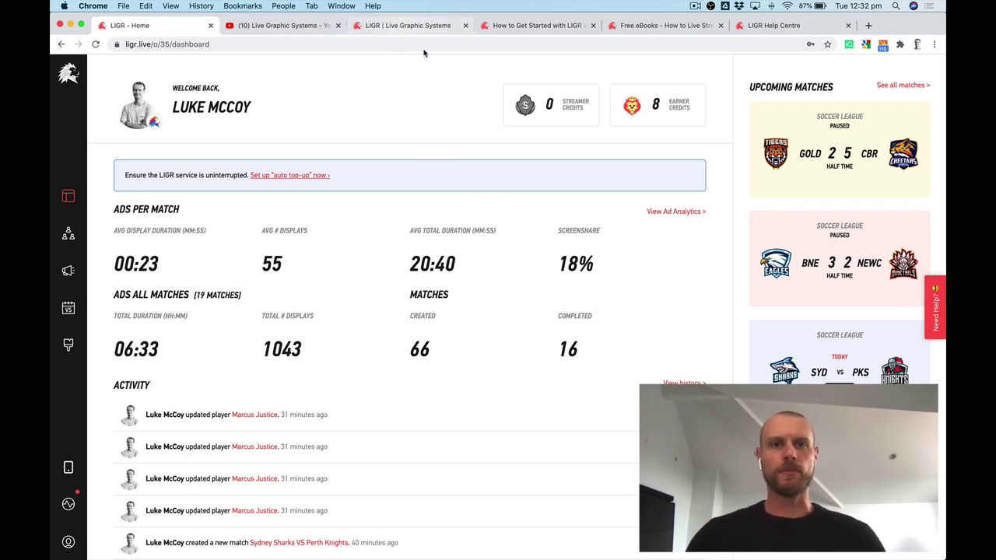
left_click(557, 29)
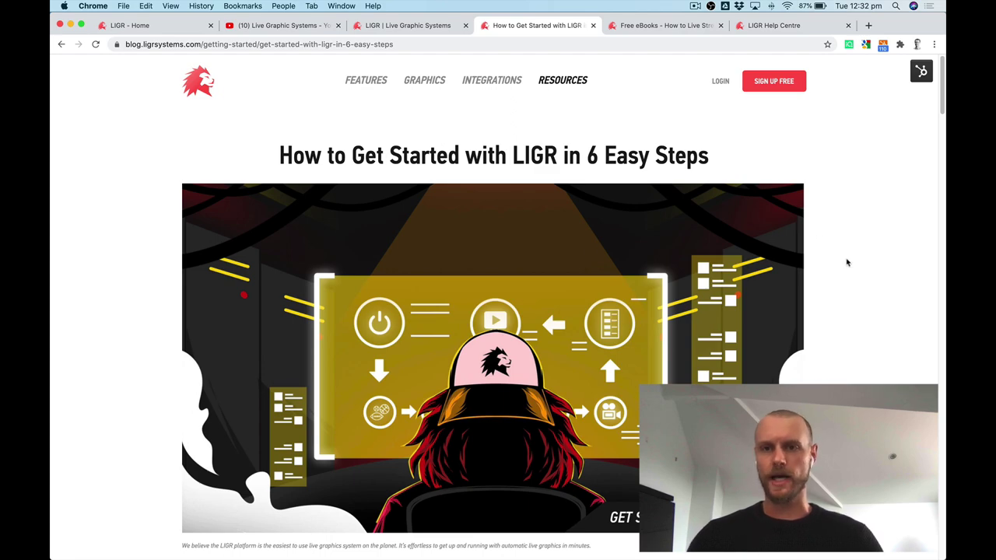
Skim the getting-started post, then visit the Free eBooks page and the LIGR Help Centre.
mouse_move(940, 90)
left_mouse_down()
mouse_move(939, 262)
mouse_move(933, 75)
left_mouse_up()
left_click(658, 25)
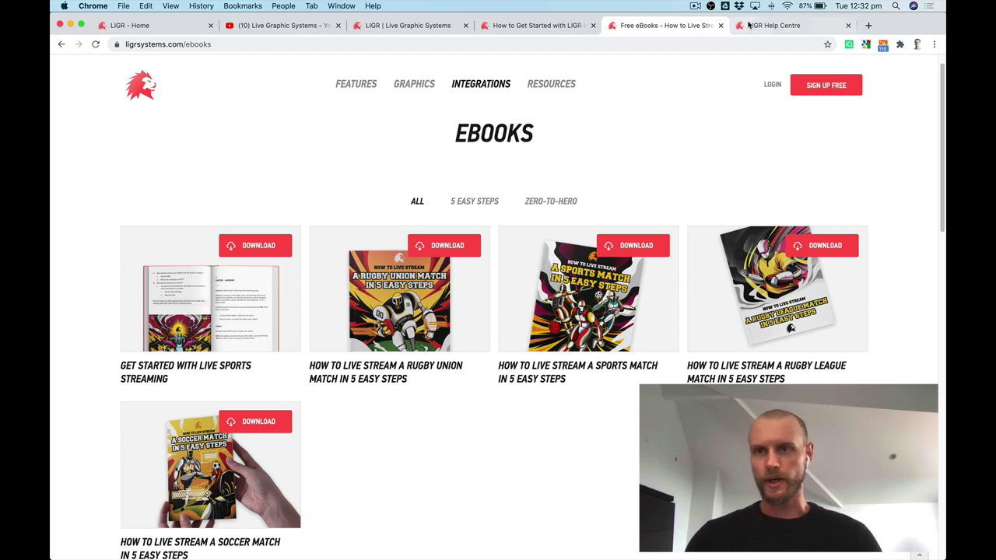
left_click(774, 28)
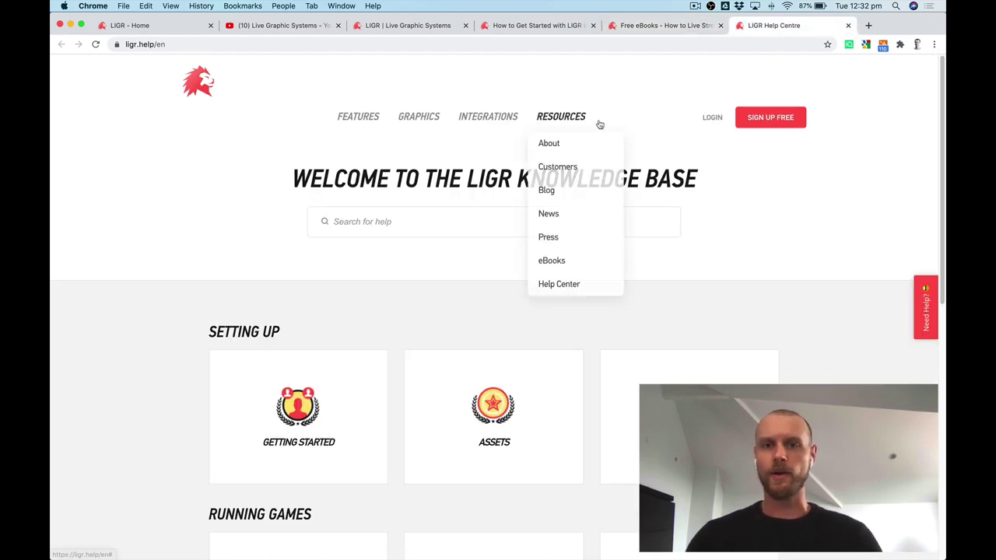
scroll(942, 115, "down", 3)
scroll(942, 114, "up", 3)
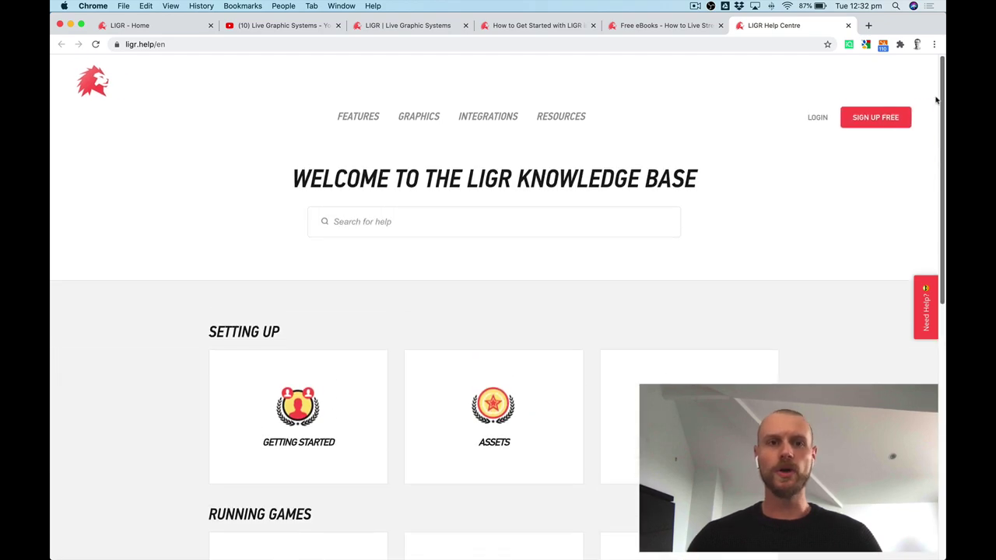
Browse the Live Graphic Systems YouTube uploads, then return to the LIGR - Home dashboard.
left_click(277, 26)
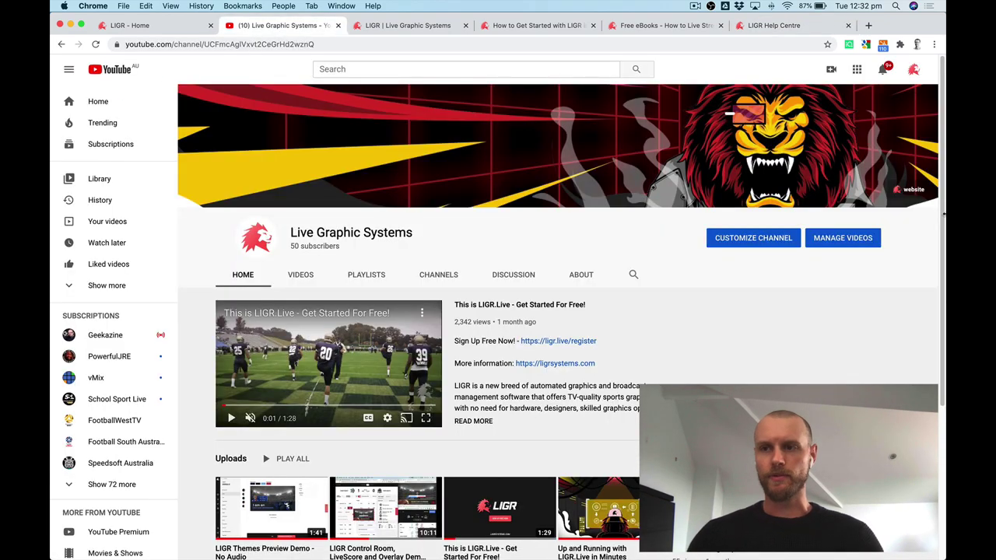
scroll(943, 204, "down", 2)
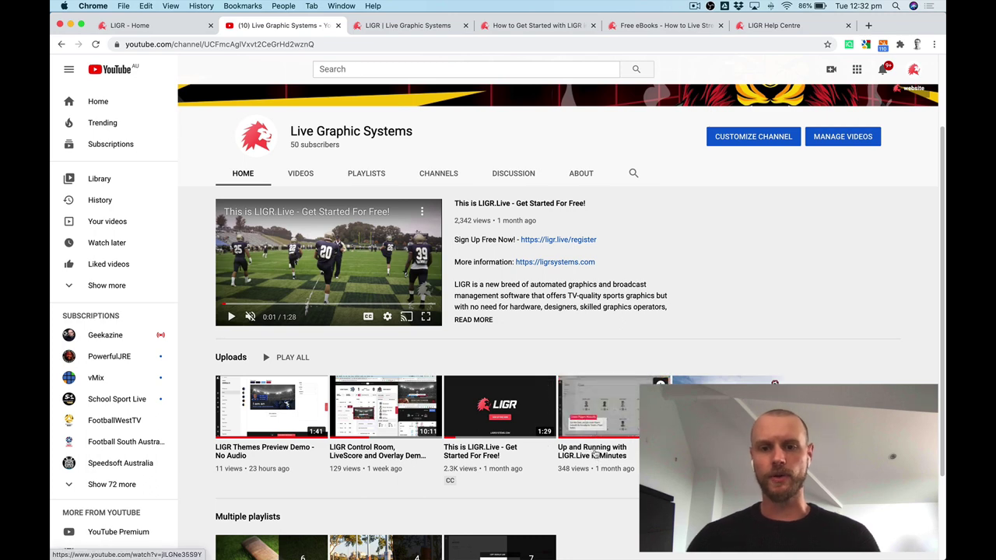
left_click(145, 26)
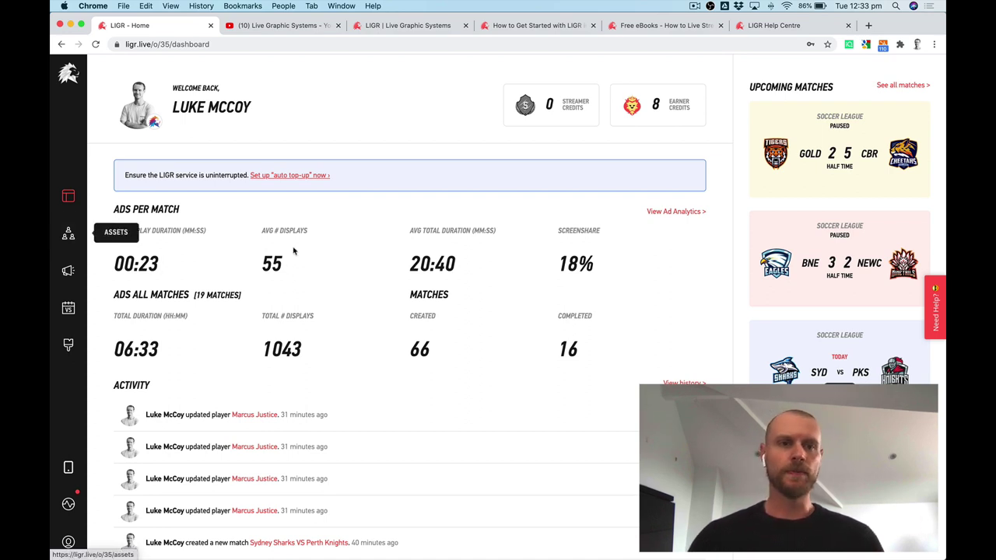
Browse the asset lists: Competitions, Clubs & Teams, Players and Venues.
left_click(69, 234)
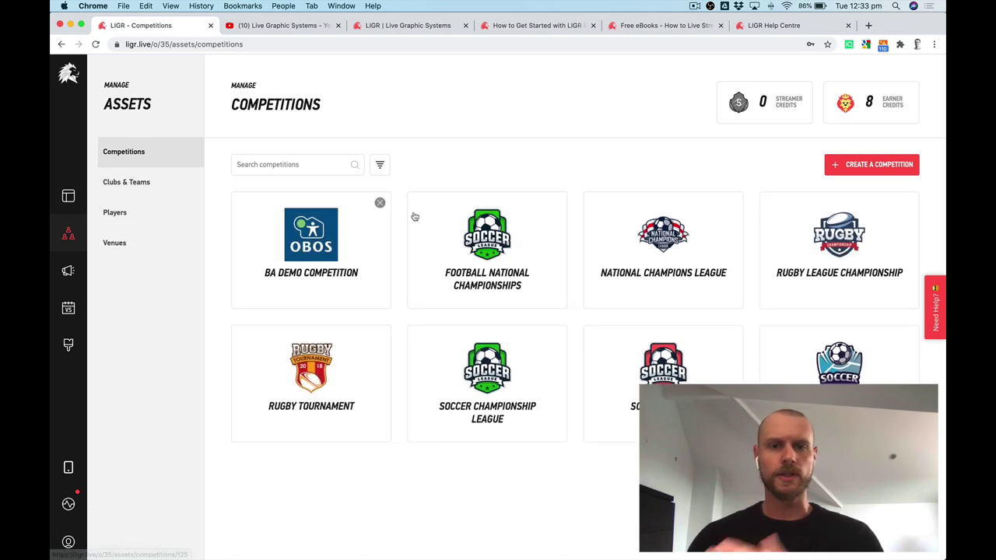
left_click(126, 183)
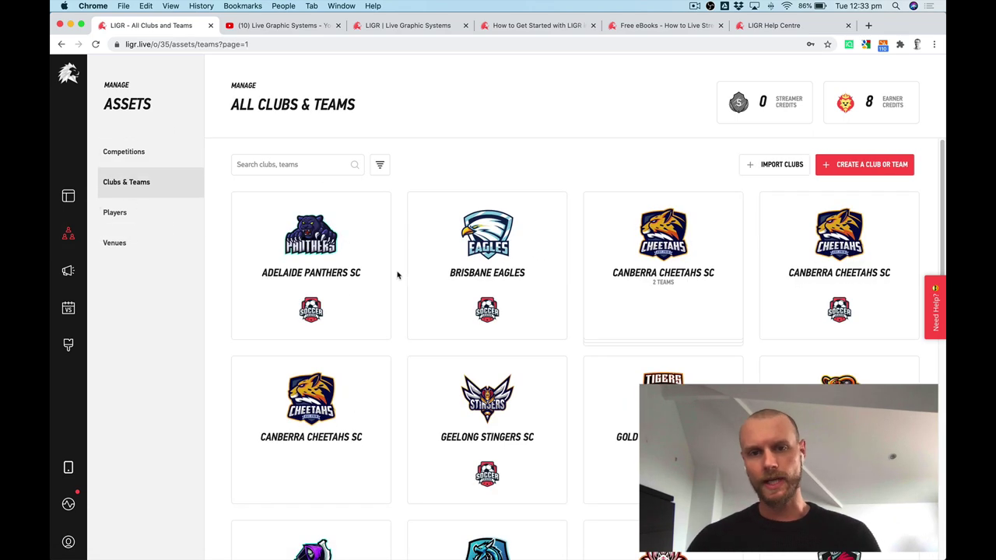
left_click(148, 214)
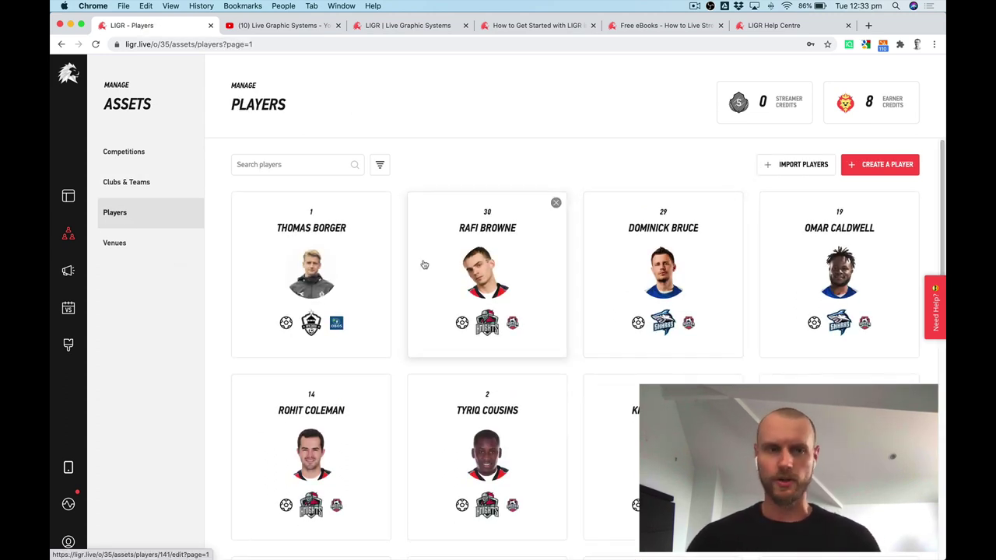
left_click(141, 245)
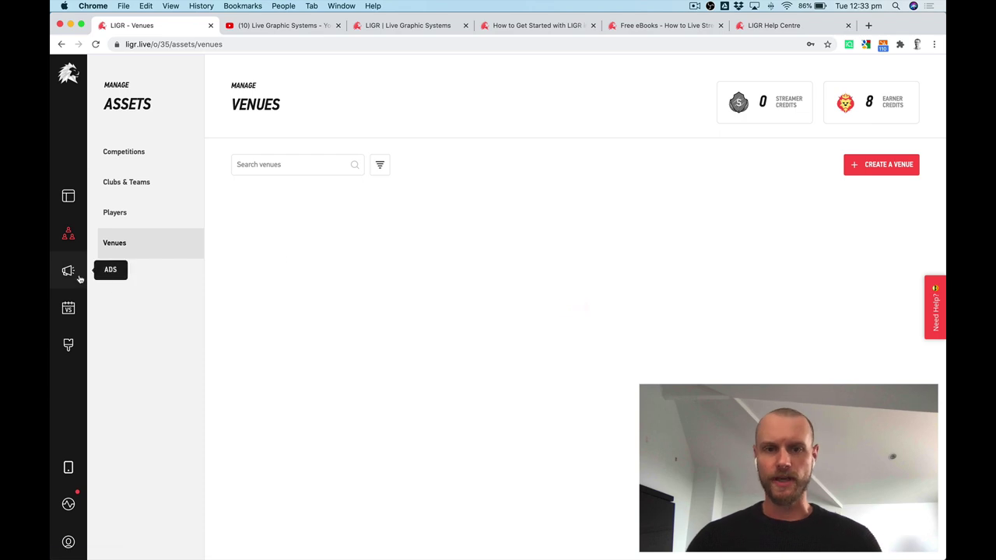
Check Ad Sets, Allocation and Analytics, then visit Matches and the Themes gallery.
left_click(73, 274)
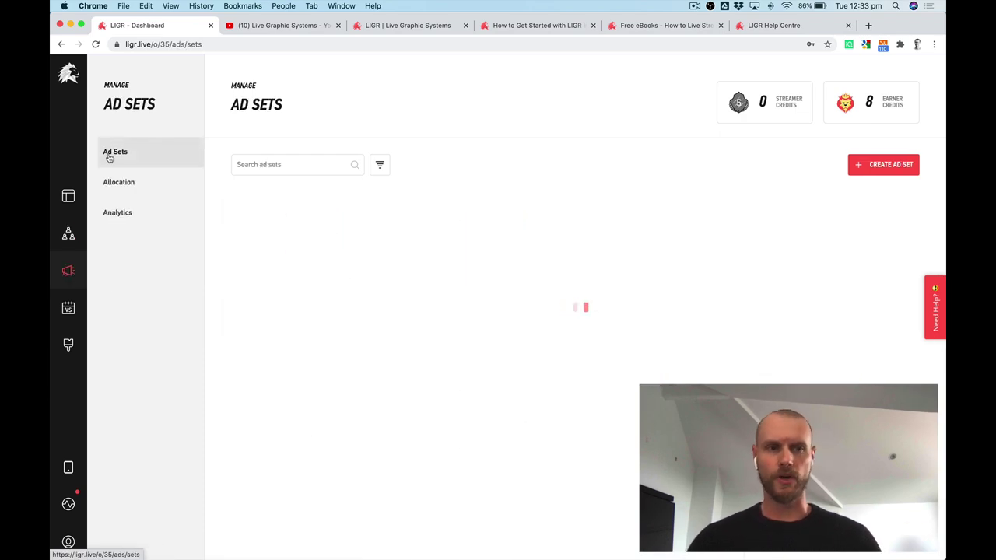
left_click(126, 185)
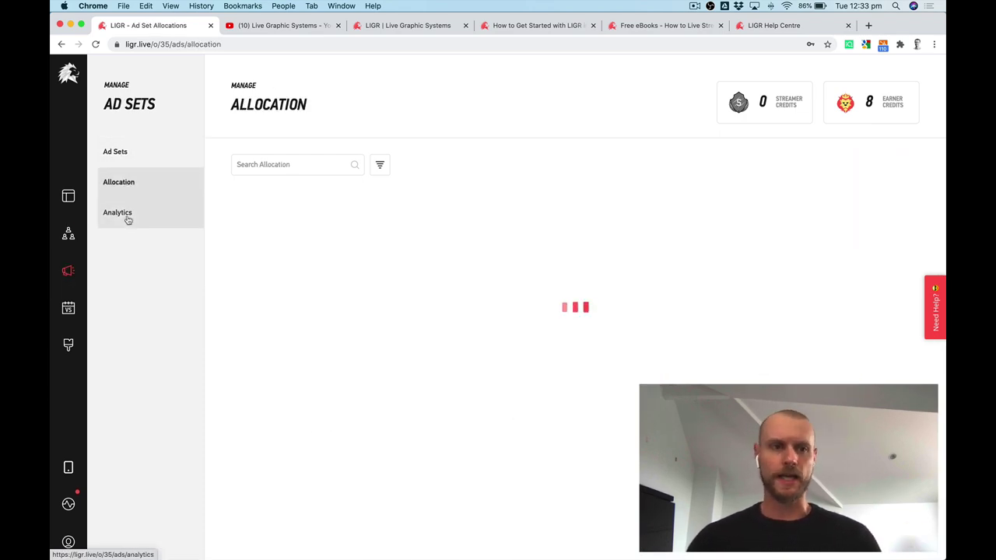
left_click(126, 216)
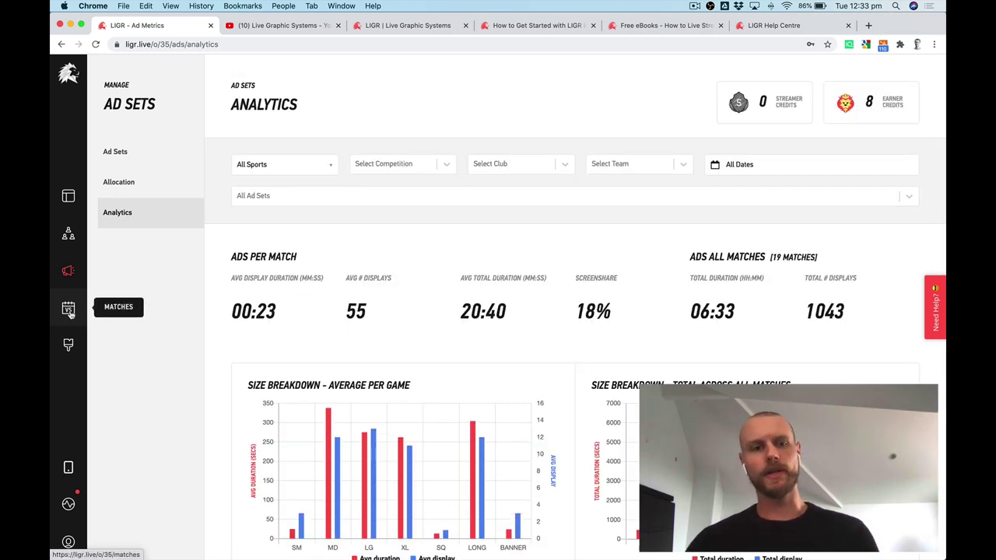
left_click(69, 312)
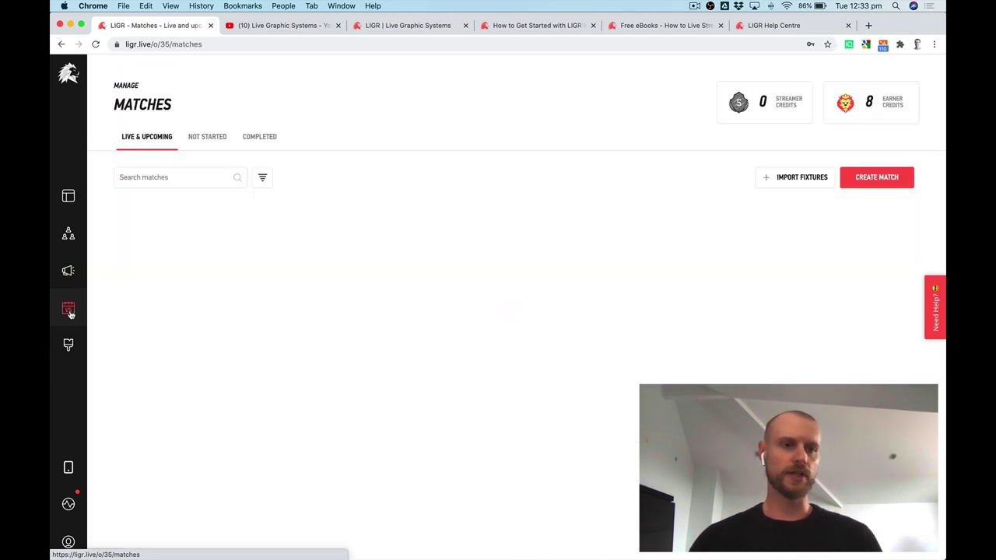
left_click(68, 345)
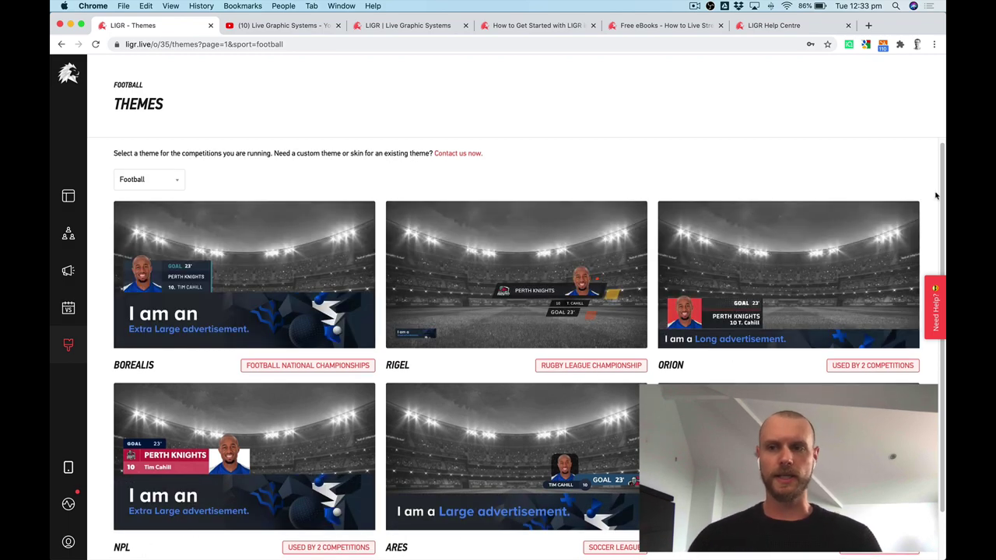
Open the Orion theme and preview its LowerThird, Intro and Player graphics.
scroll(543, 545, "down", 1)
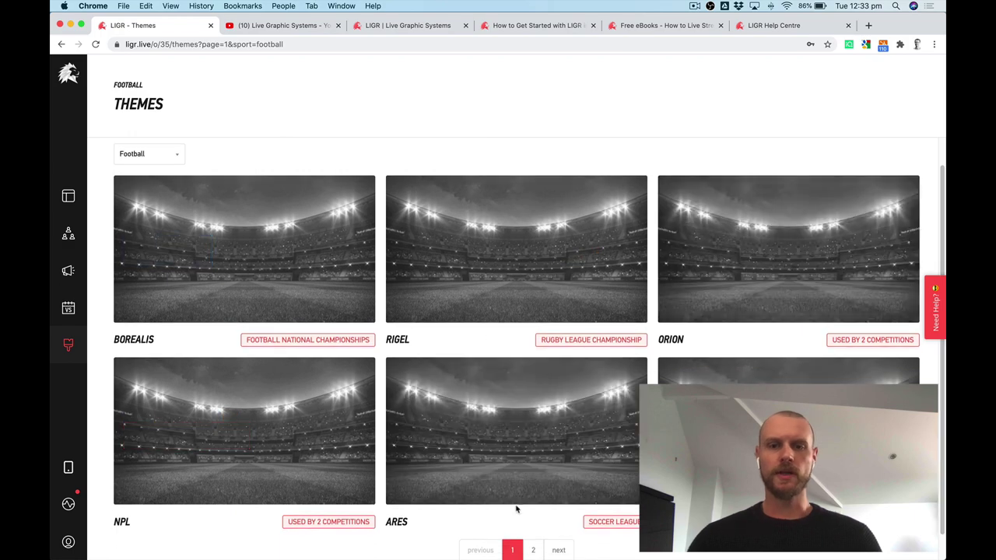
left_click(711, 263)
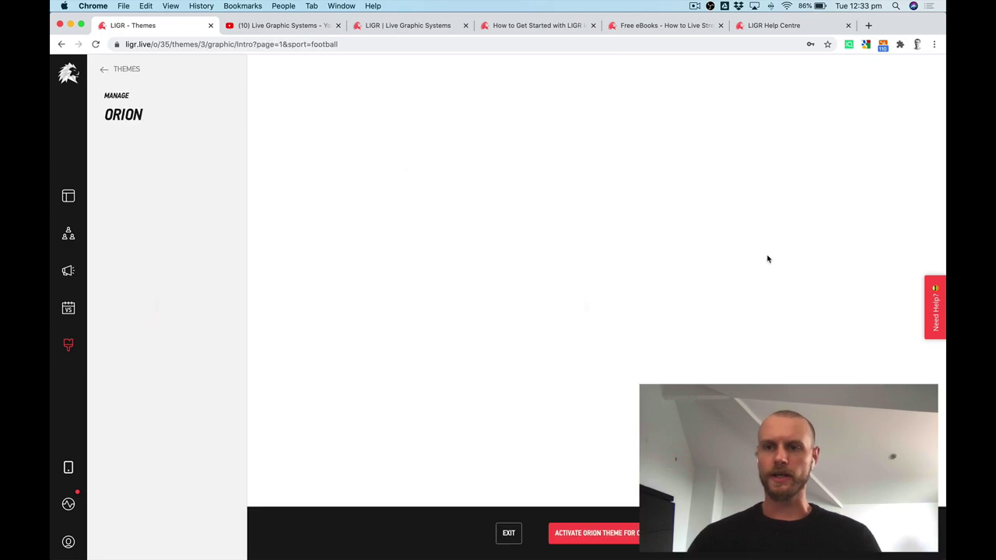
left_click(113, 252)
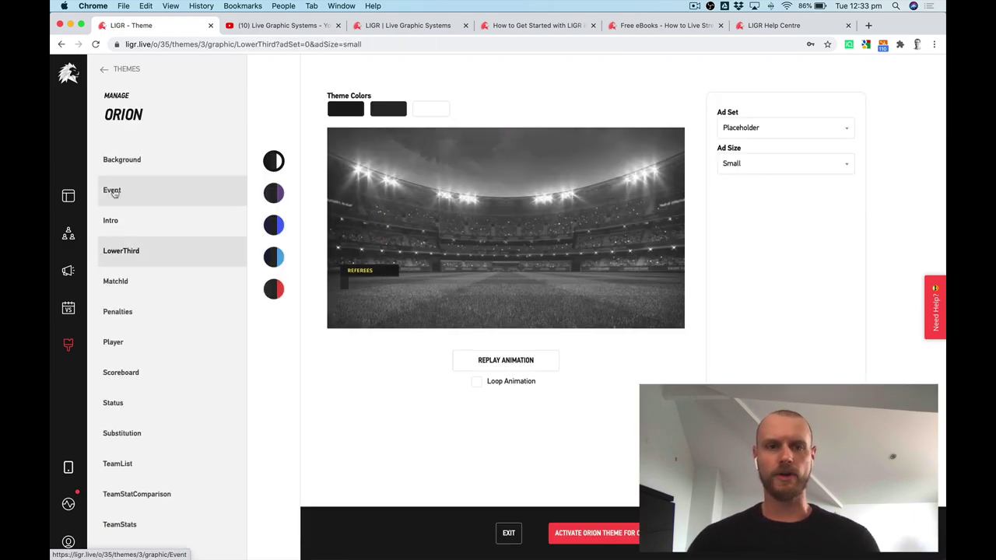
left_click(125, 223)
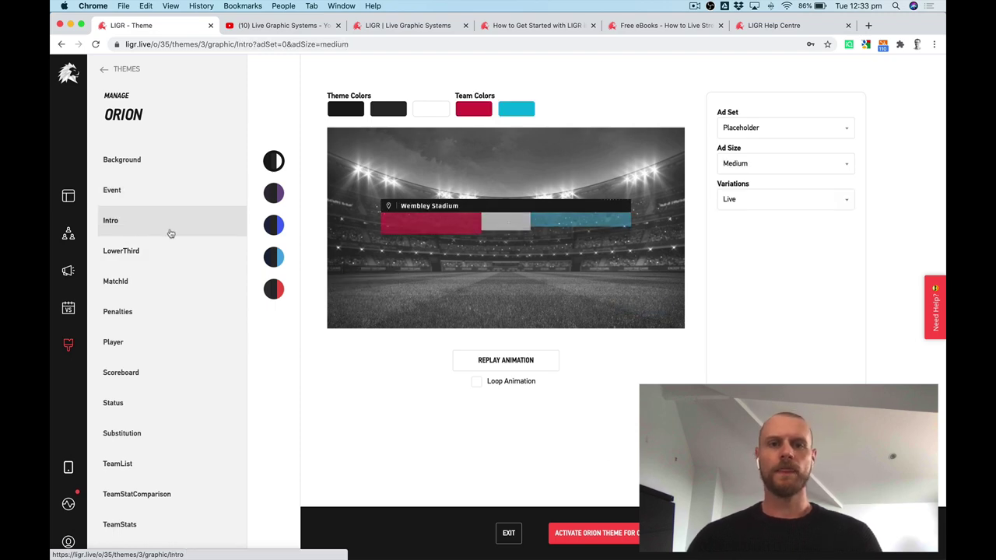
left_click(116, 347)
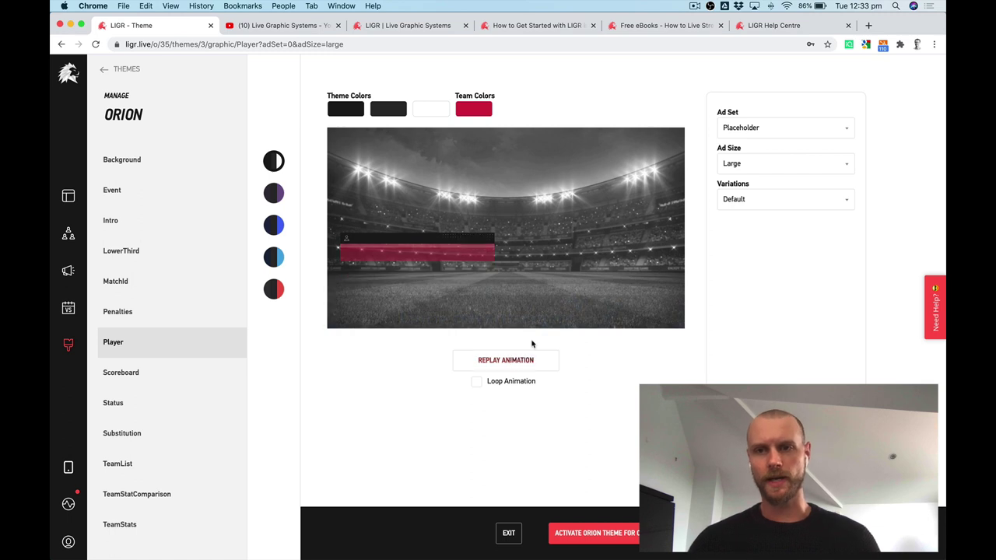
Show the Hot Chilli ad in the Player preview, replay it, then go to Matches.
left_click(804, 130)
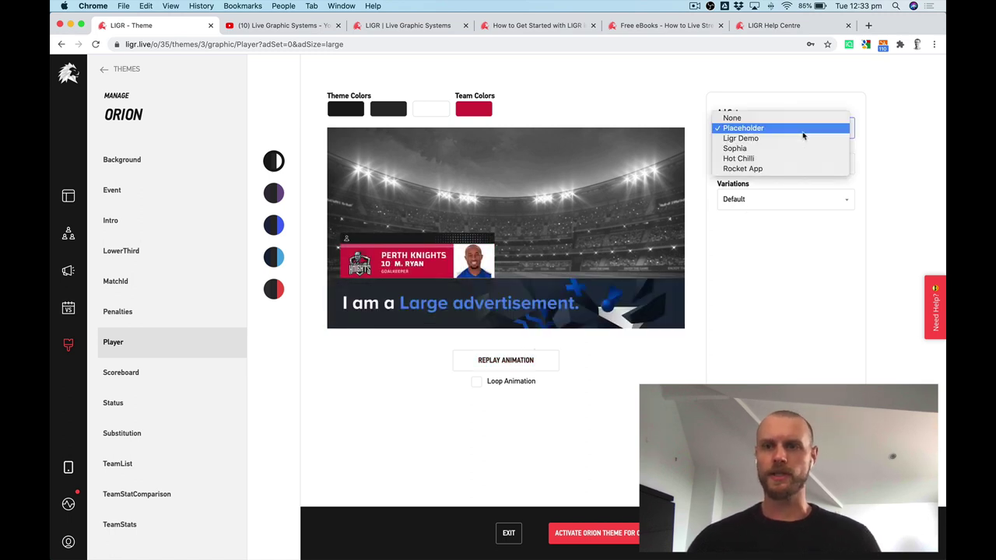
left_click(769, 158)
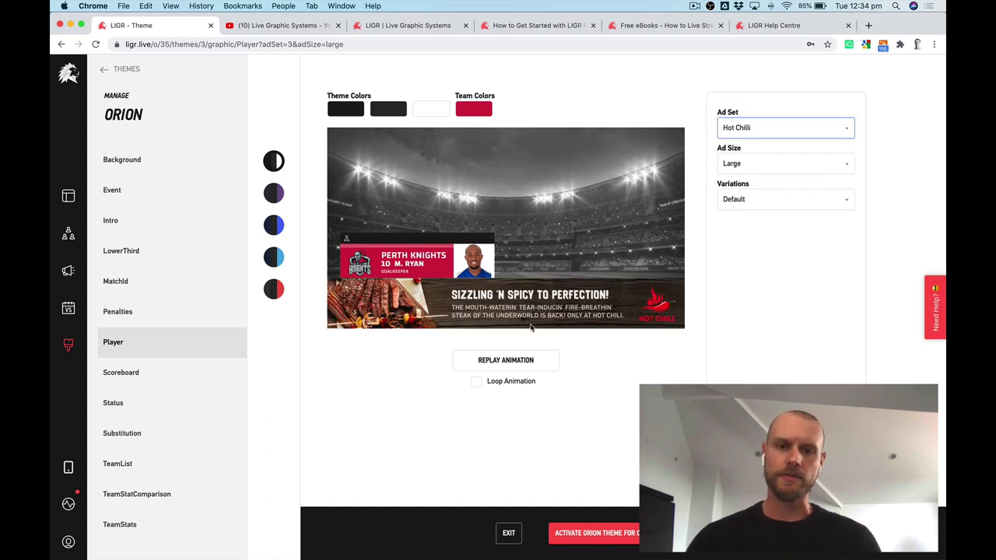
left_click(514, 363)
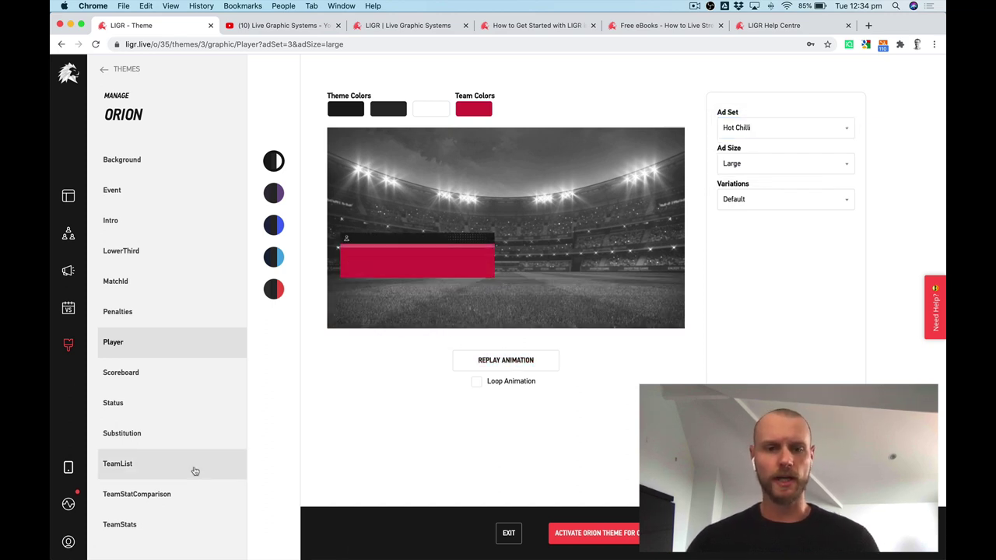
left_click(591, 533)
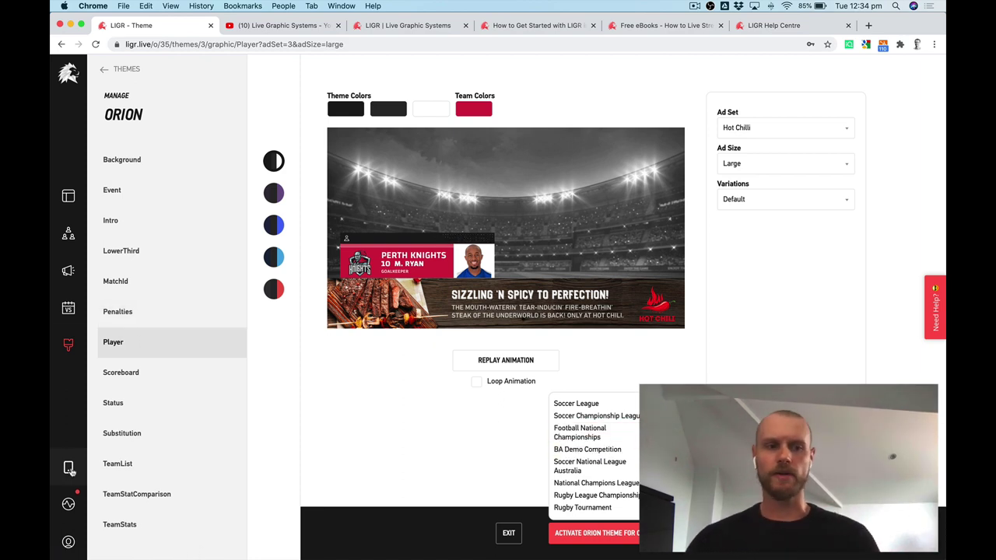
mouse_move(71, 471)
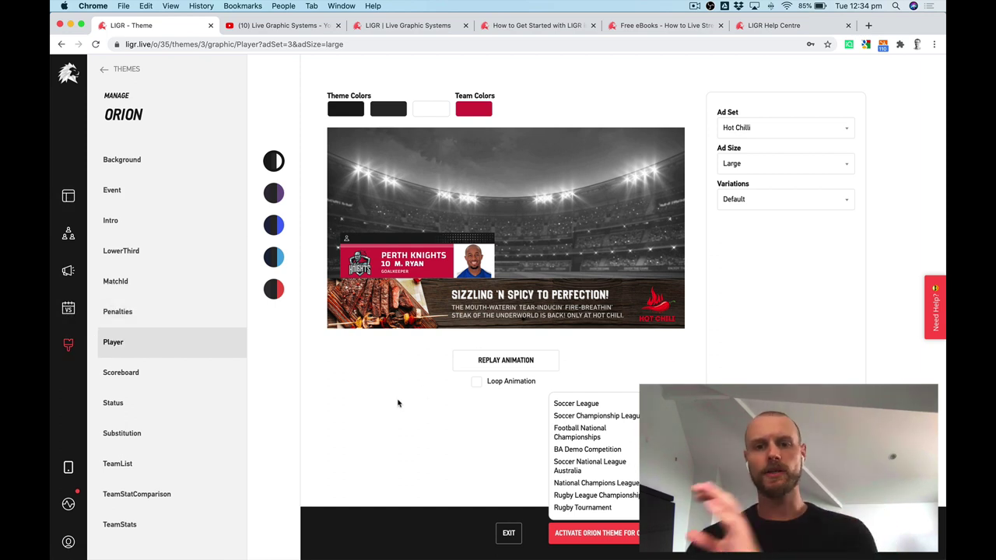
left_click(68, 308)
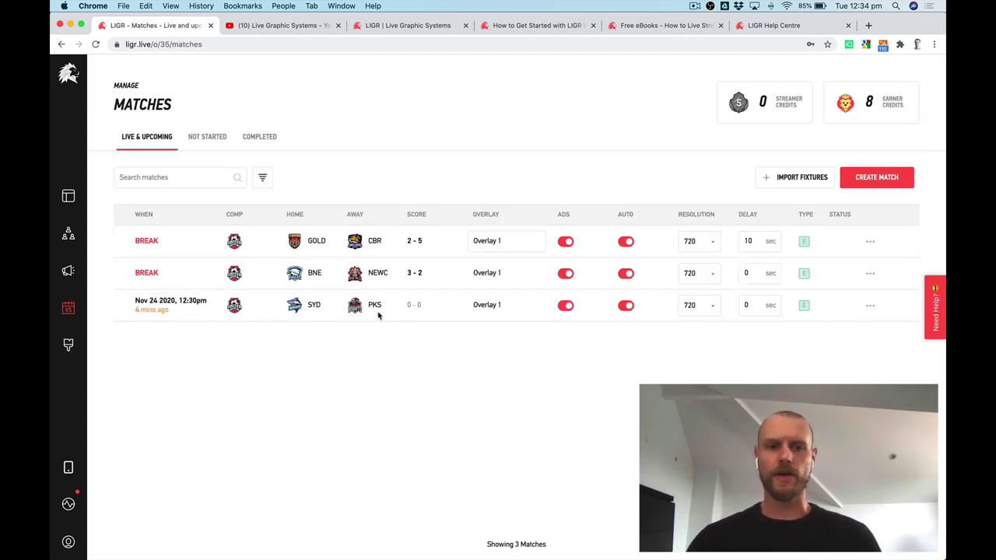
left_click(874, 186)
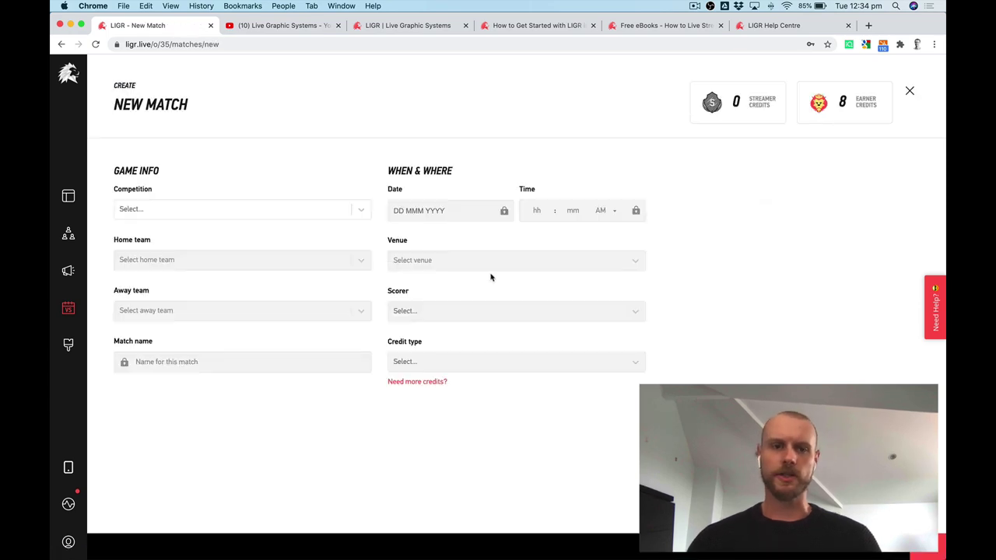
left_click(318, 213)
left_click(251, 187)
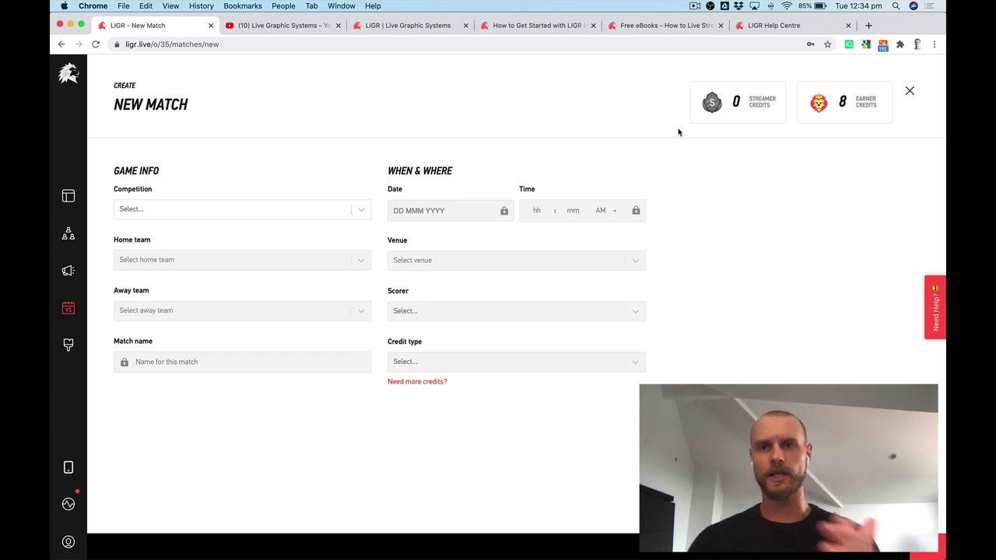
left_click(910, 91)
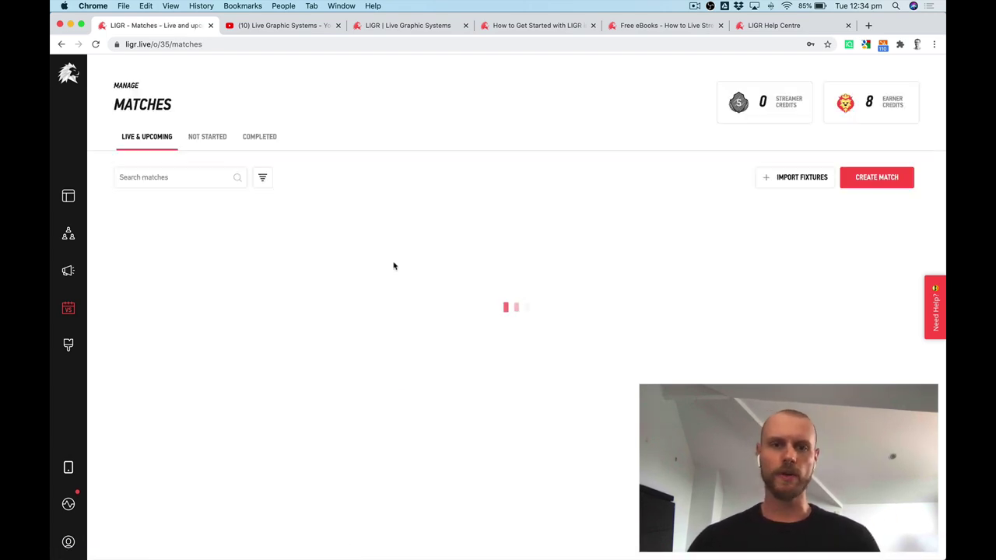
key("ctrl+Up")
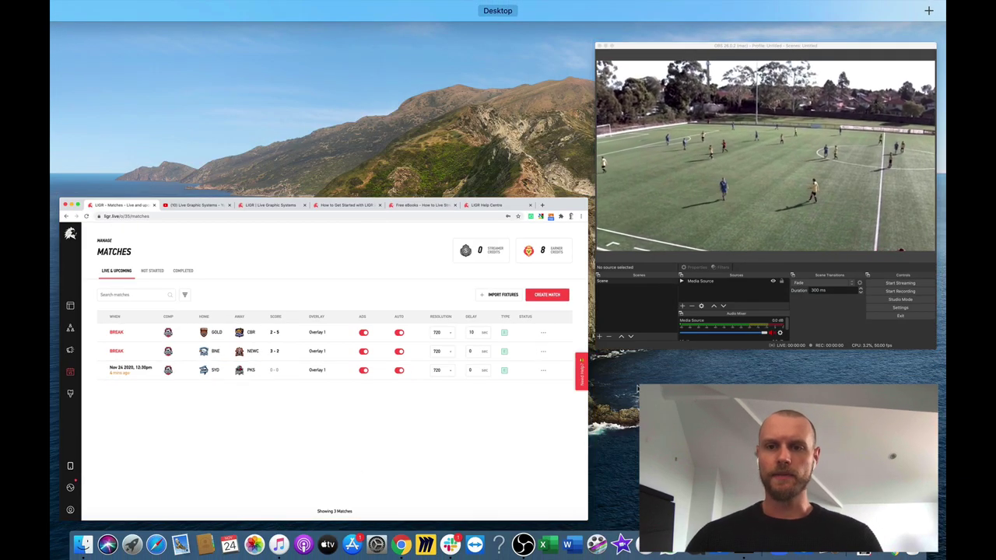
Copy the production overlay link for the SYD vs PKS match.
left_click(366, 438)
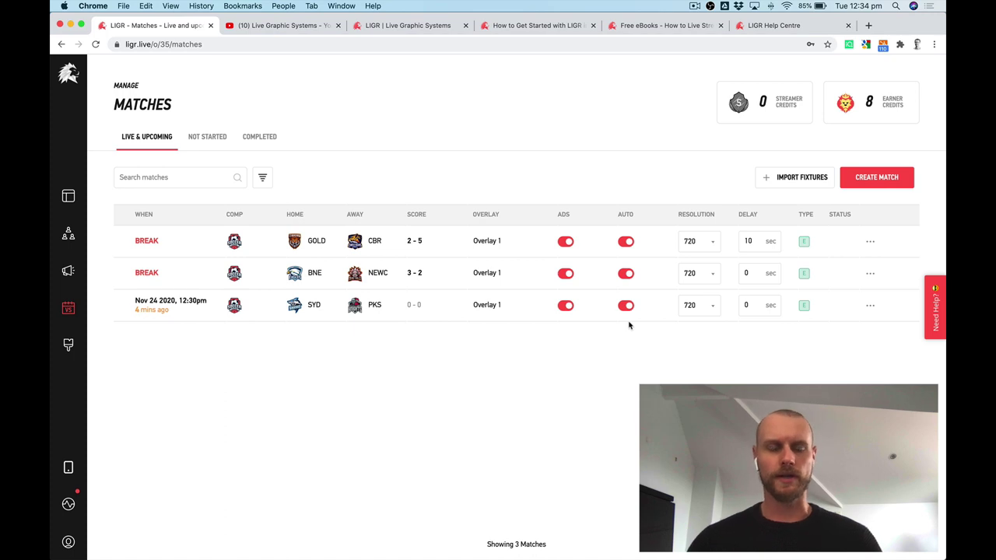
left_click(870, 305)
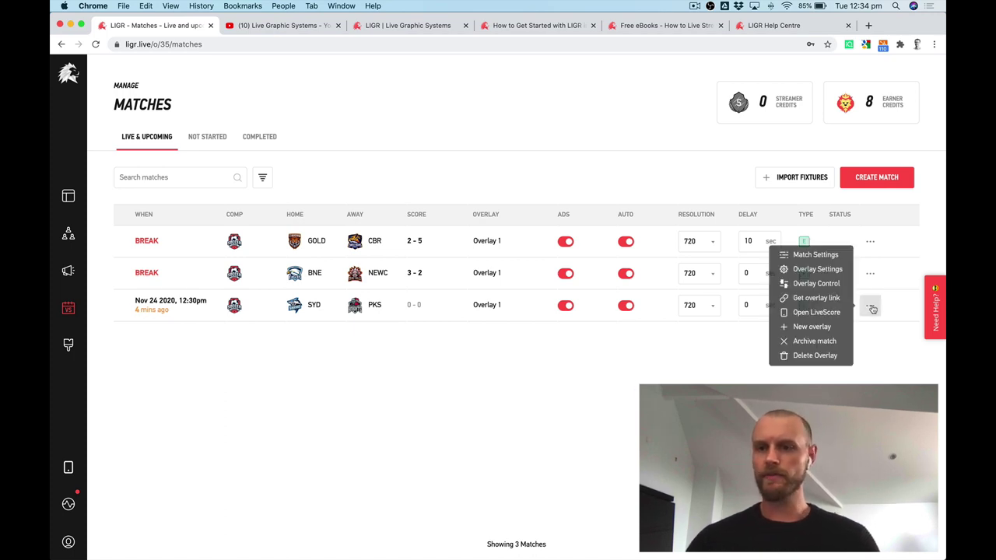
left_click(781, 299)
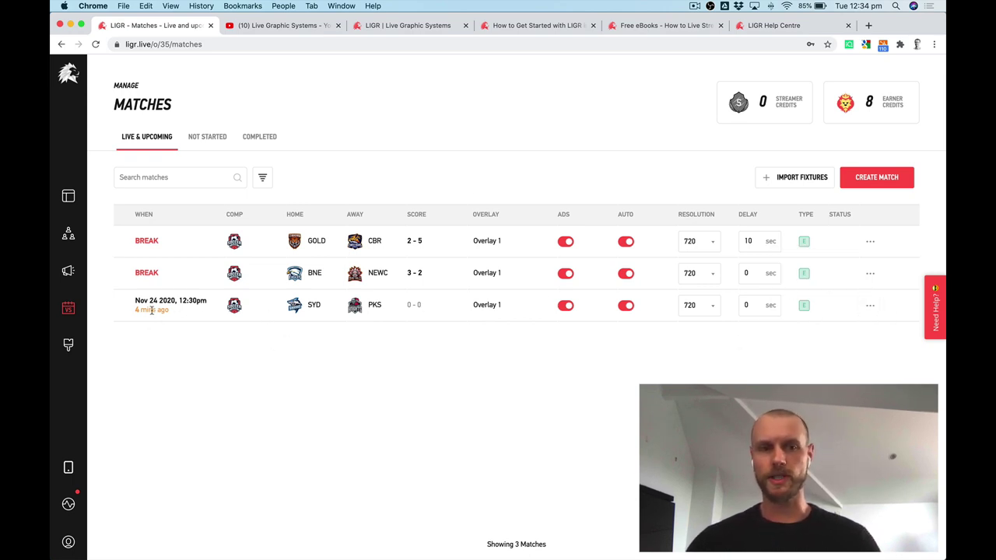
left_click(869, 305)
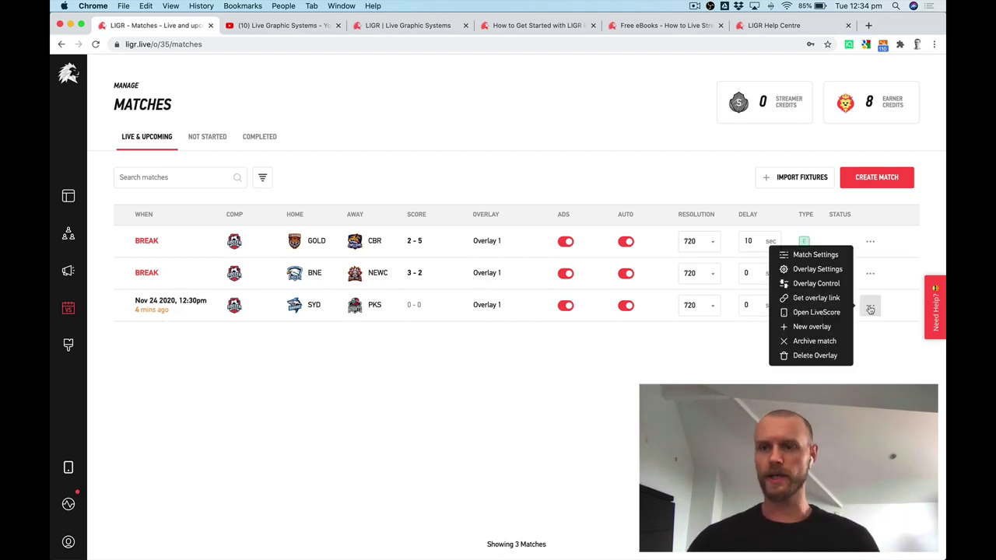
left_click(817, 299)
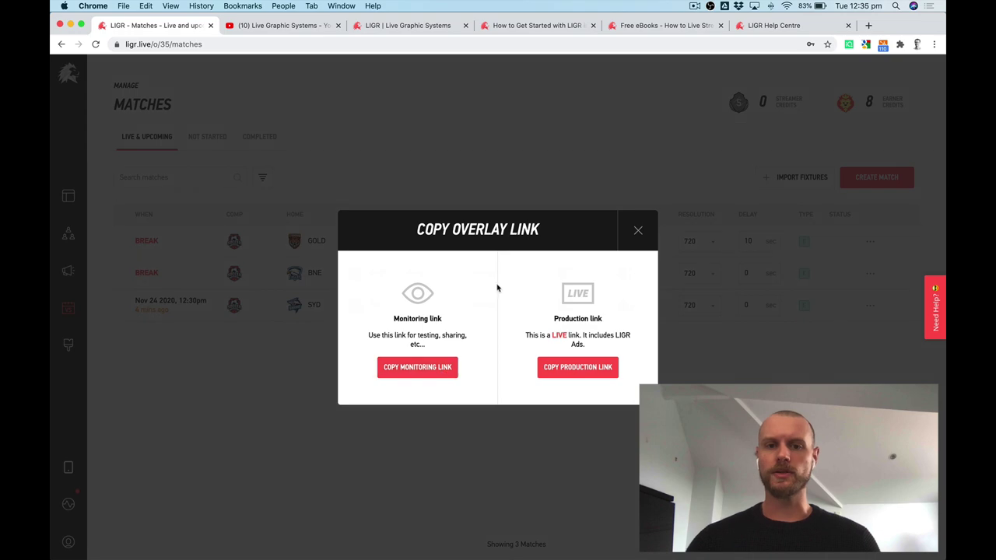
left_click(592, 369)
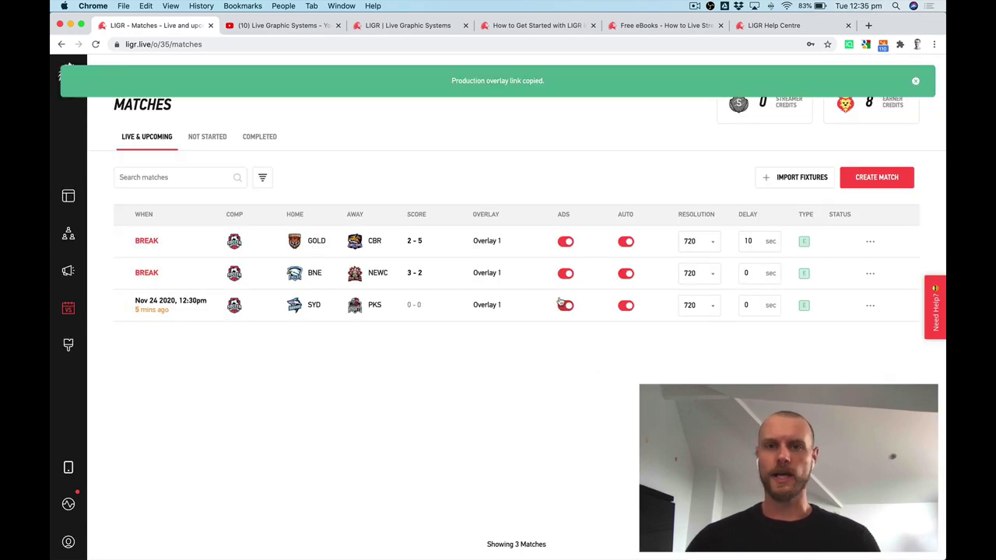
Bring the OBS window to the front and nudge it slightly left.
key("ctrl+Up")
left_click(599, 311)
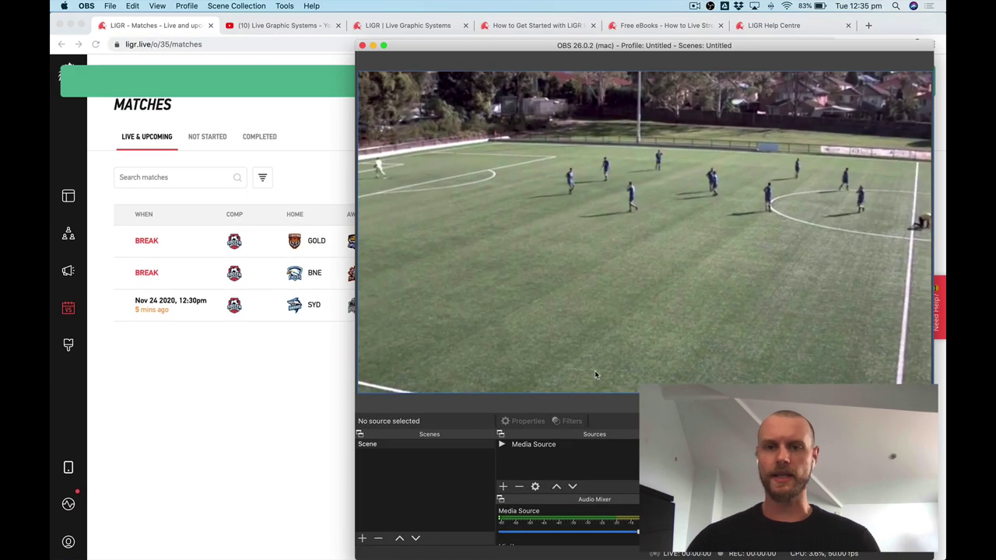
left_click_drag(745, 49, 712, 49)
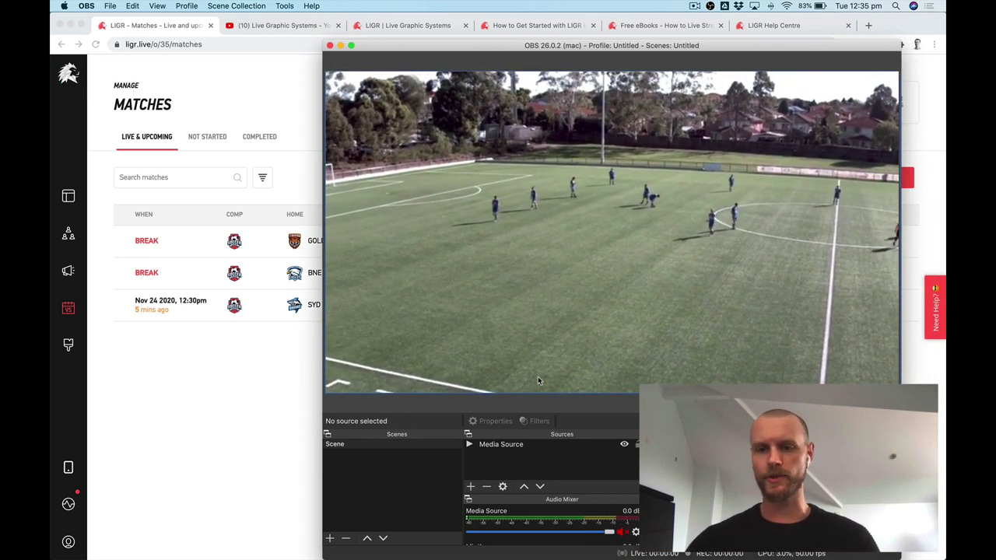
Add a new Browser source named LIGR.
left_click(470, 486)
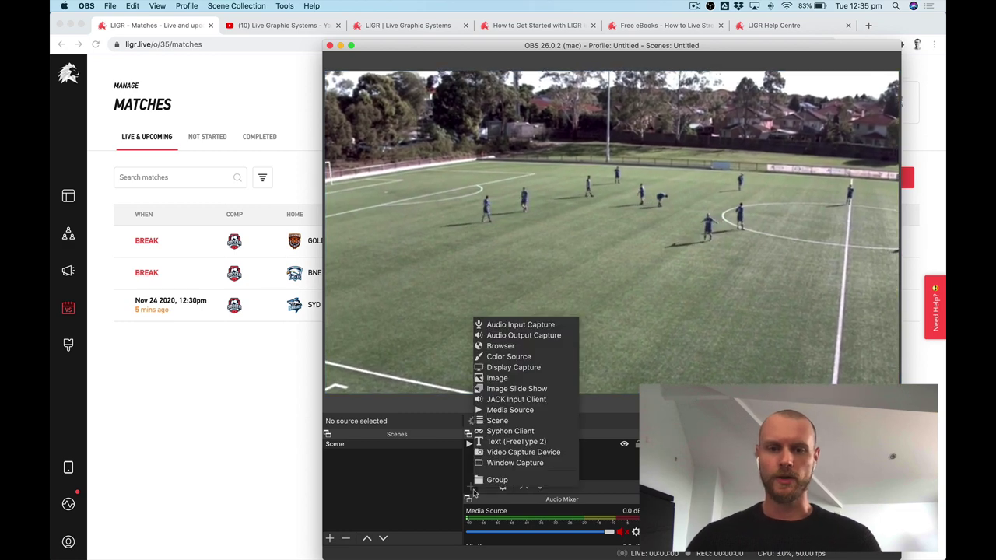
left_click(537, 347)
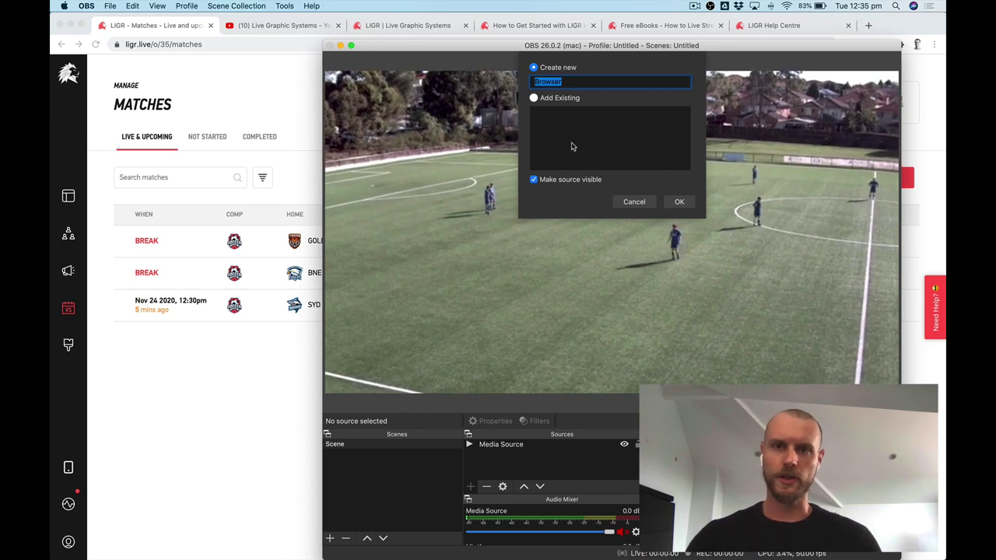
key("BackSpace")
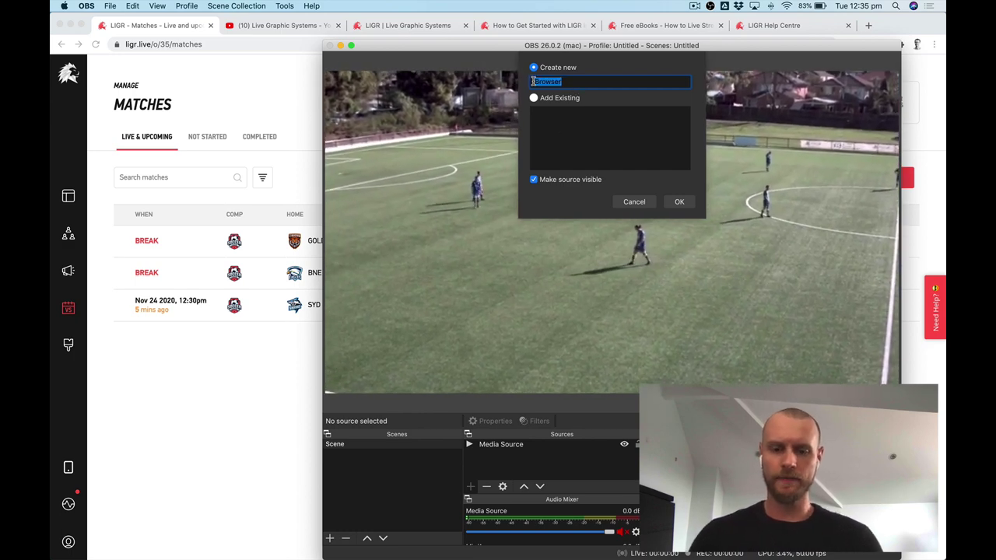
type("LIGR")
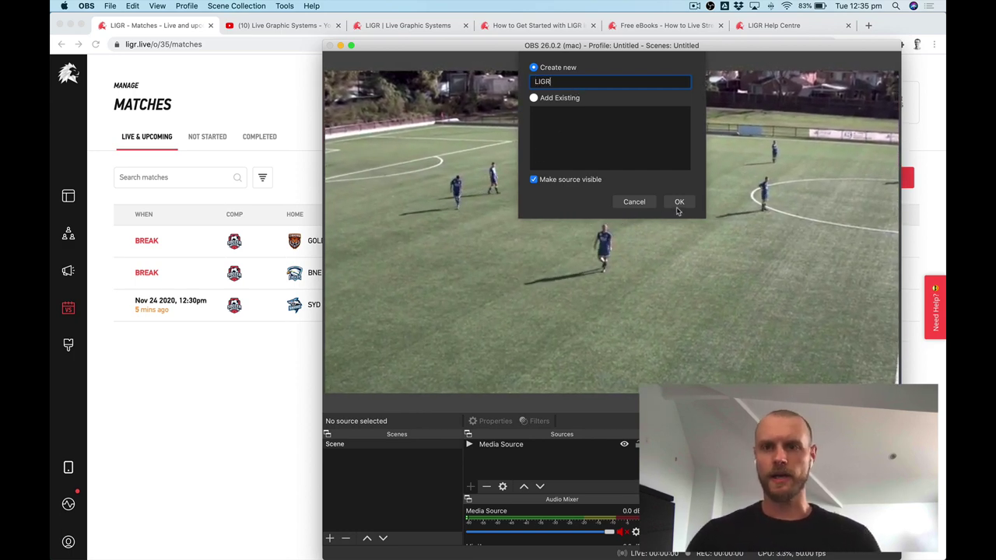
left_click(678, 203)
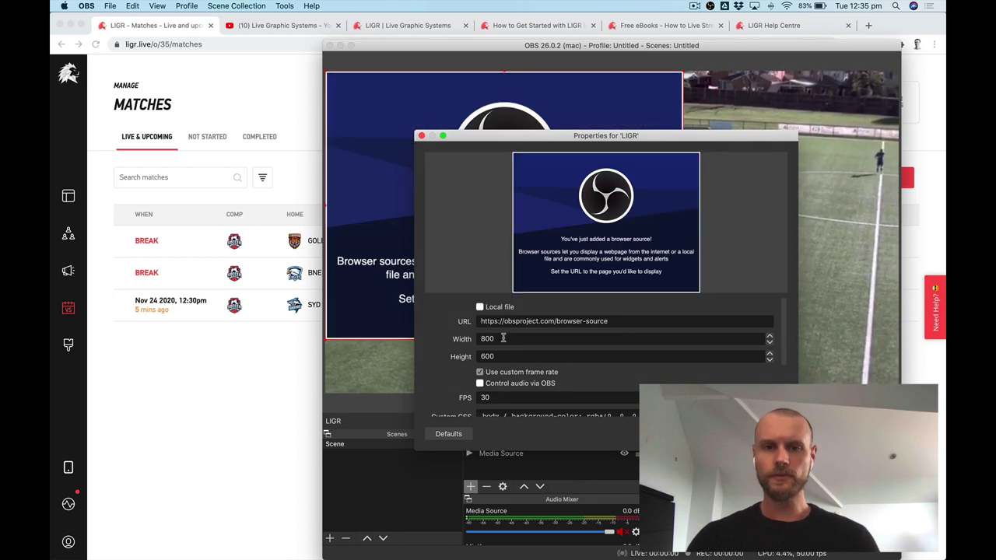
Size the LIGR source 1280×720 and paste the production overlay link as its URL.
left_click(525, 341)
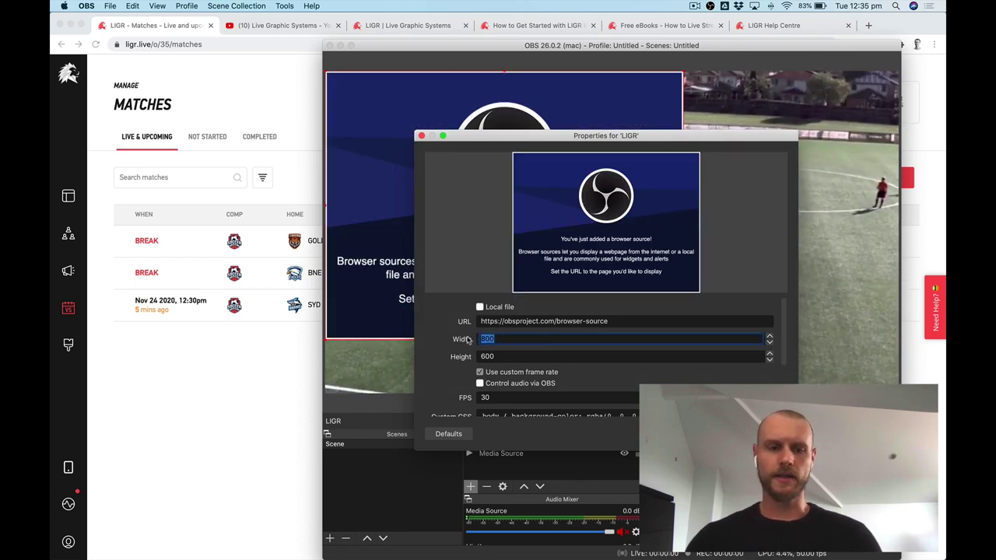
type("1280")
key("Tab")
type("600")
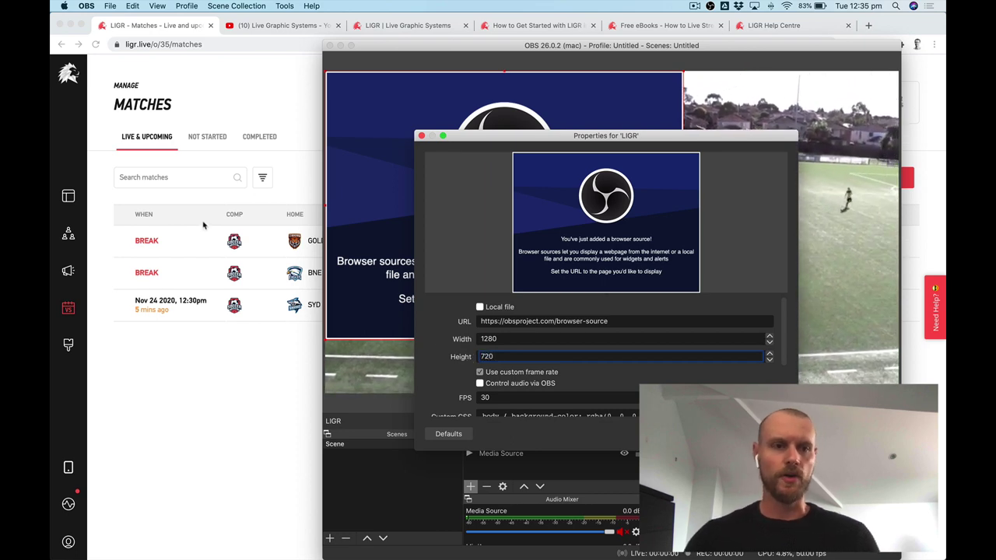
left_click_drag(613, 322, 476, 321)
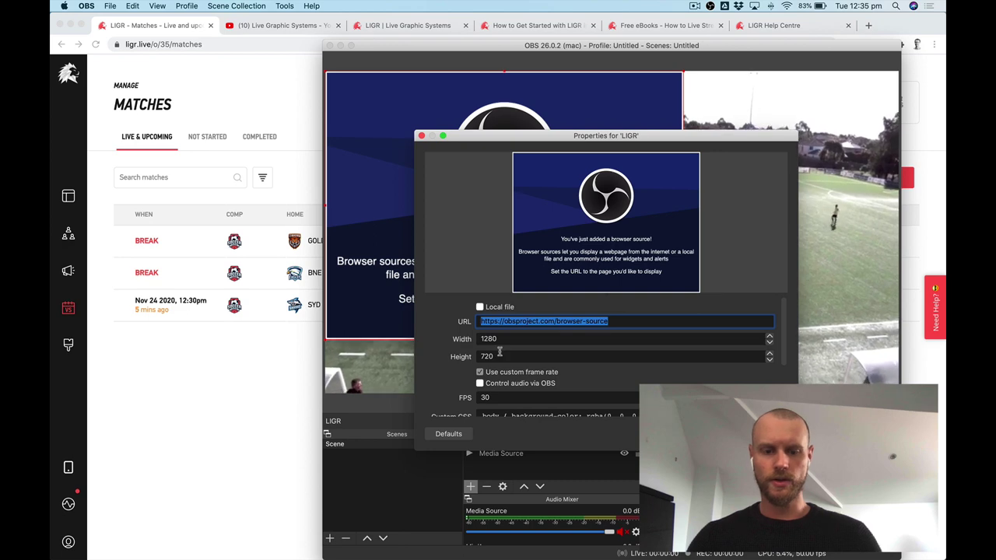
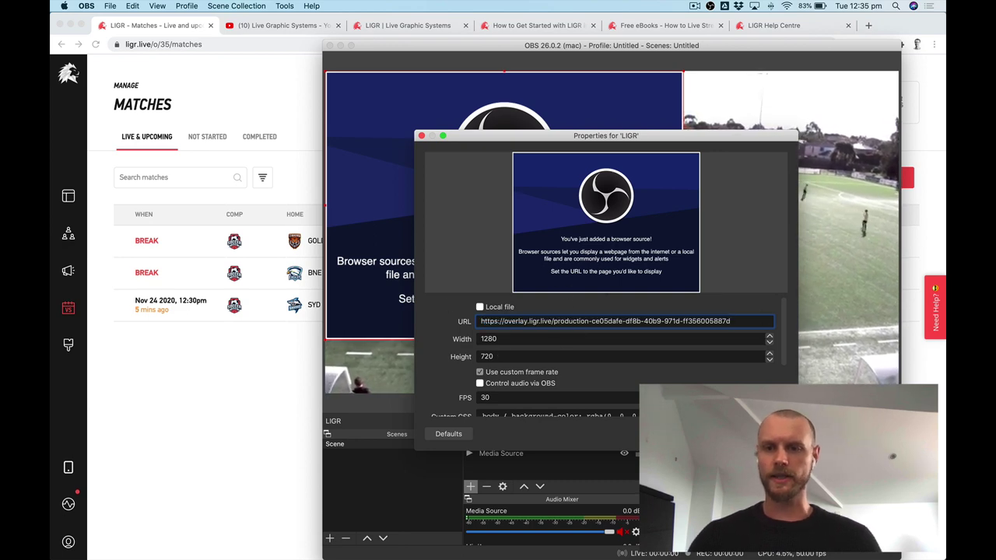
key("Return")
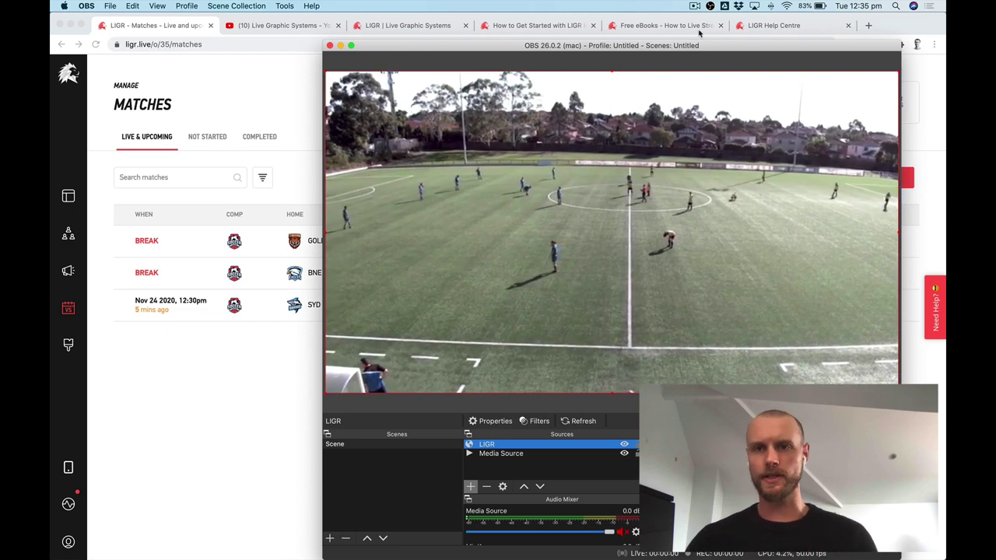
Reposition the OBS window while the preview loads the Sydney Sharks vs Perth Knights intro and vacuum ad.
left_click_drag(698, 49, 763, 34)
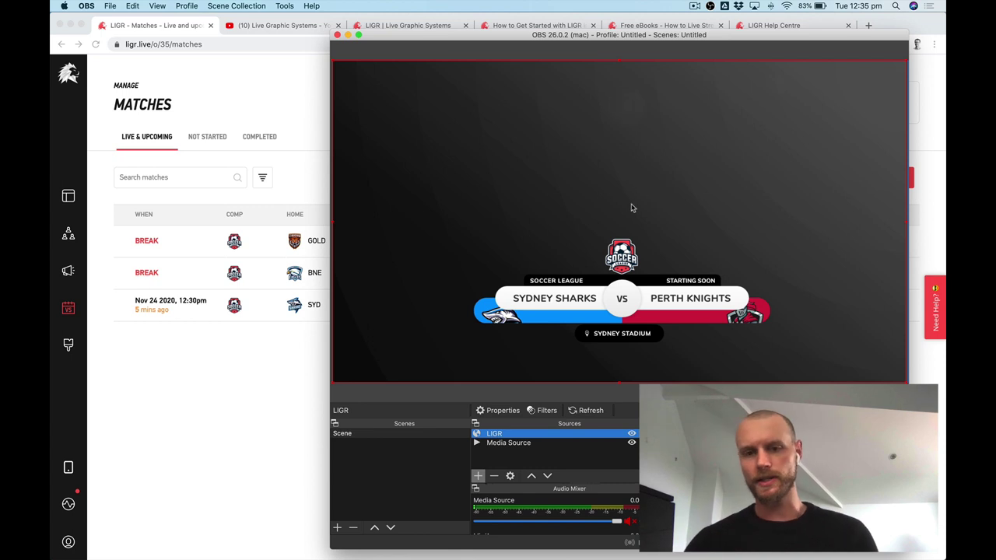
left_click_drag(734, 37, 550, 158)
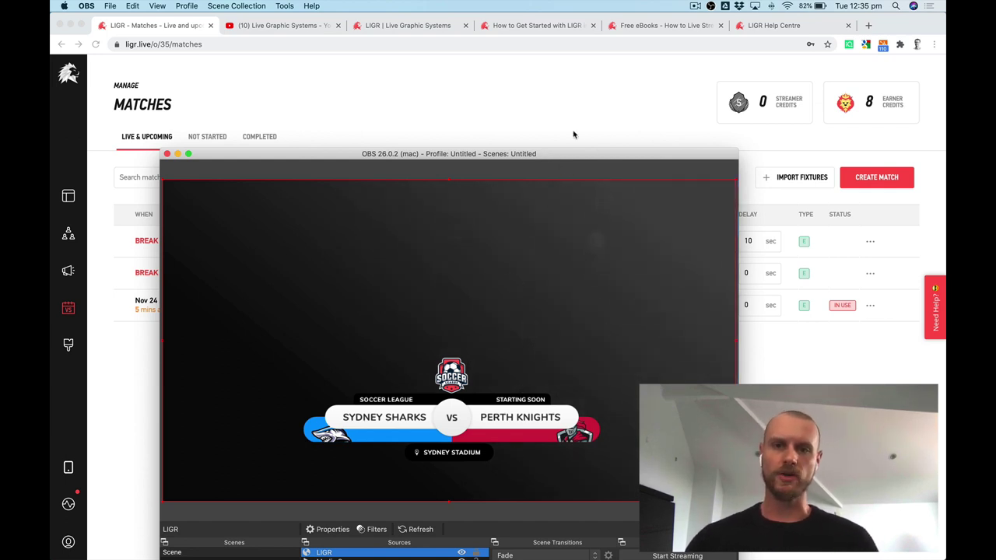
left_click_drag(573, 159, 548, 67)
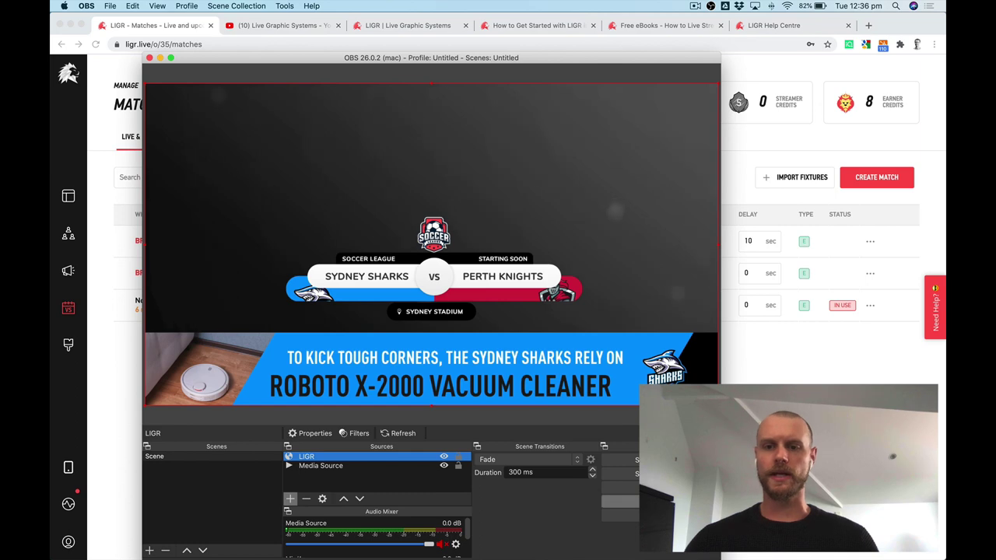
Show OBS Settings' Stream page (YouTube - RTMP, Primary ingest server) and arrange both windows.
left_click(621, 502)
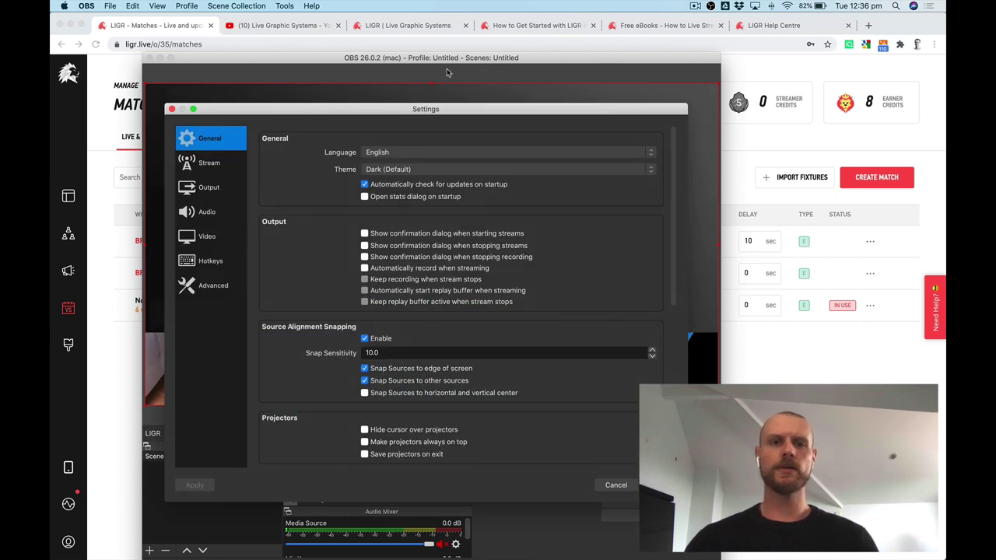
left_click(204, 163)
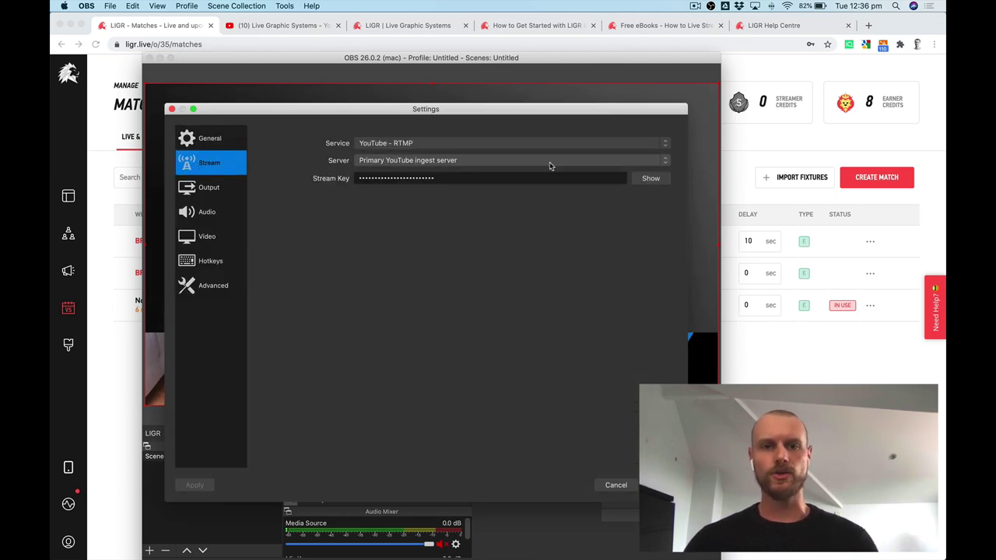
left_click_drag(554, 68, 642, 77)
left_click_drag(512, 112, 654, 112)
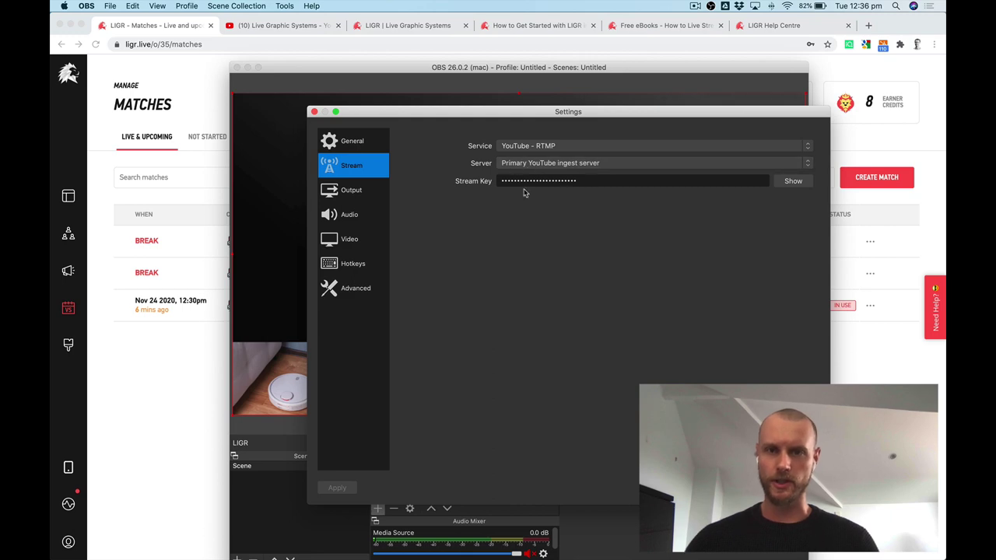
From the Live Graphic Systems channel, choose Create > Go live and copy the stream key.
left_click(271, 30)
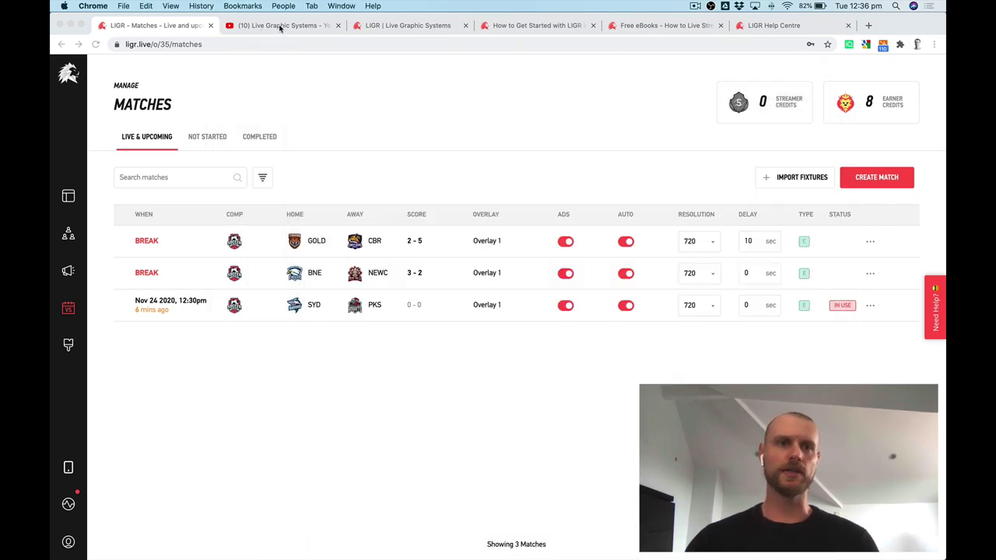
left_click(278, 28)
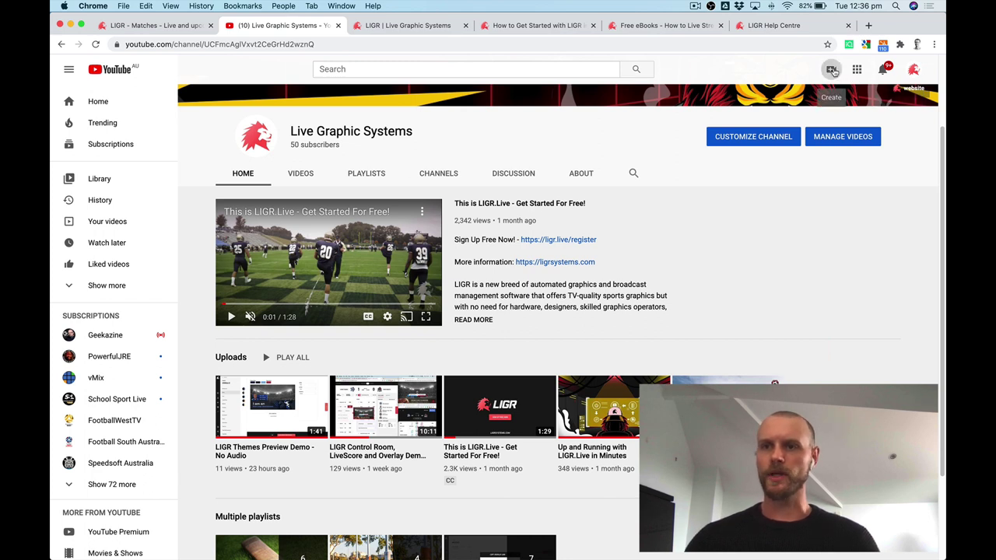
left_click(834, 70)
left_click(859, 117)
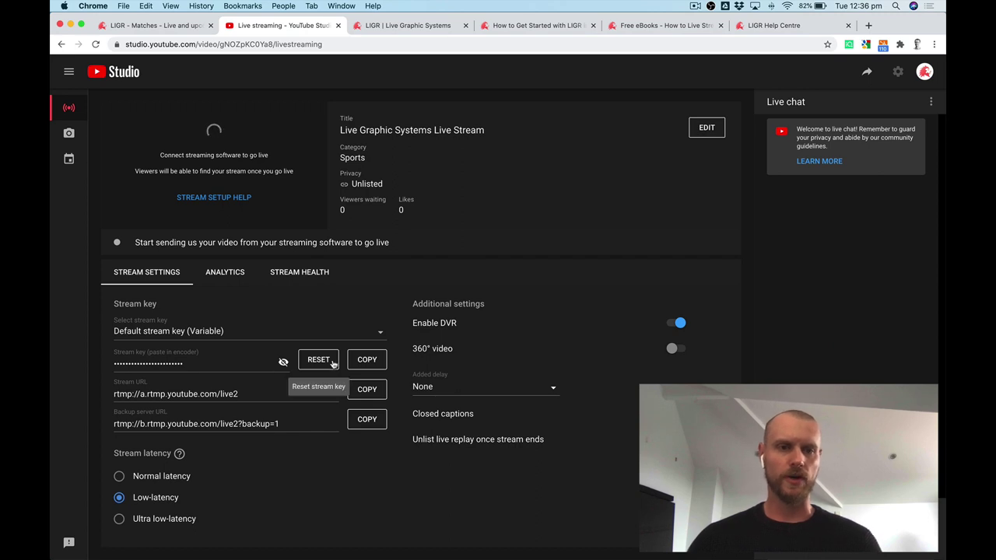
left_click(367, 360)
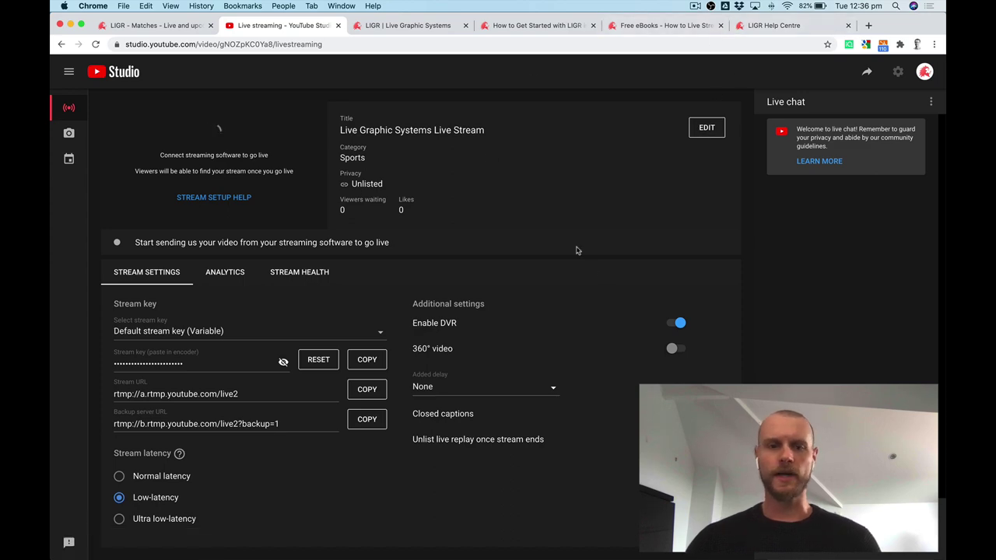
Replace the OBS Stream Key with the copied YouTube key and close Settings.
key("ctrl+Up")
left_click(790, 231)
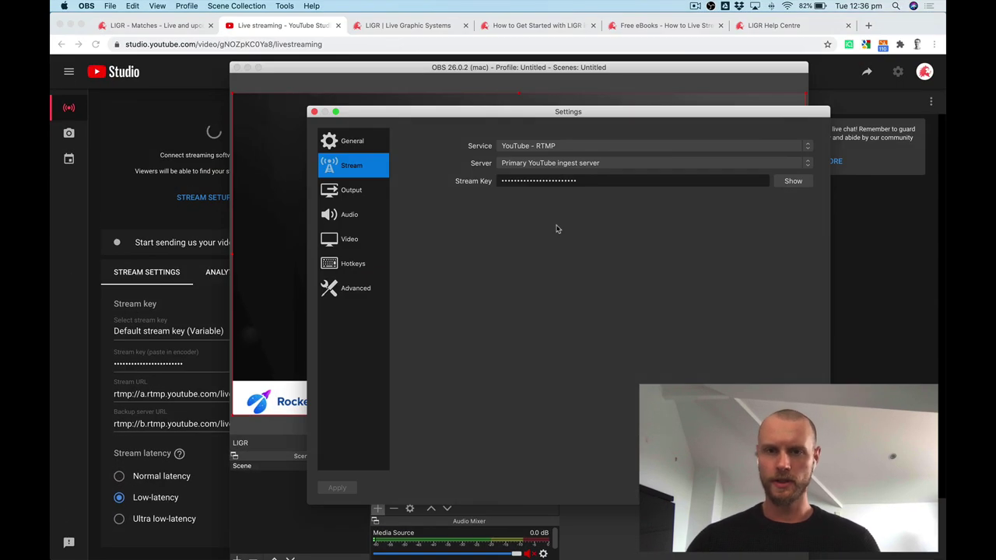
left_click_drag(574, 180, 516, 181)
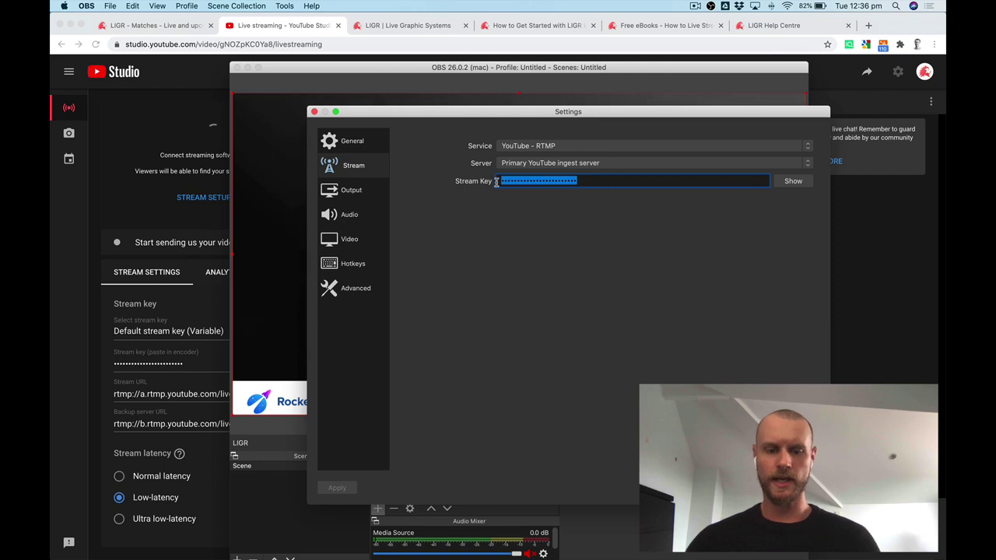
key("super+v")
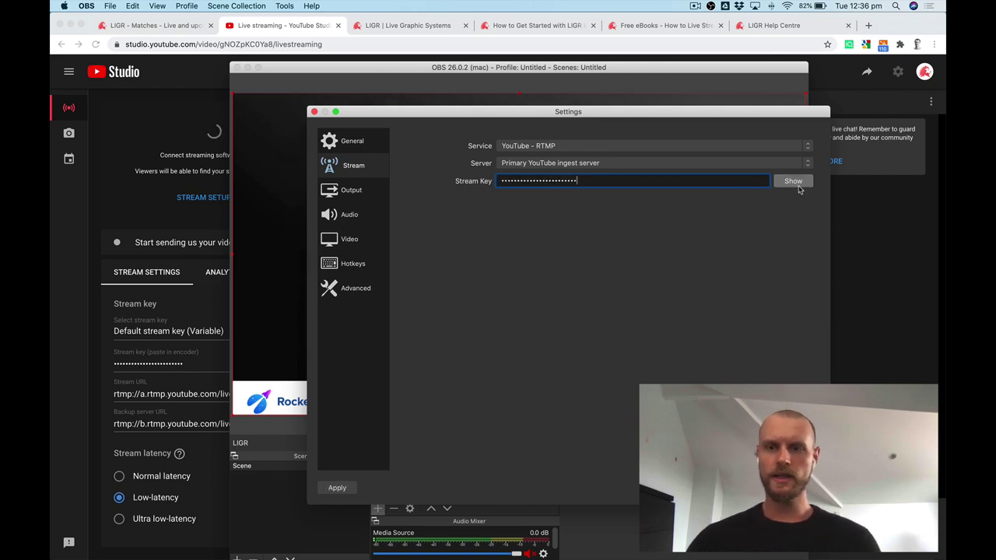
key("Return")
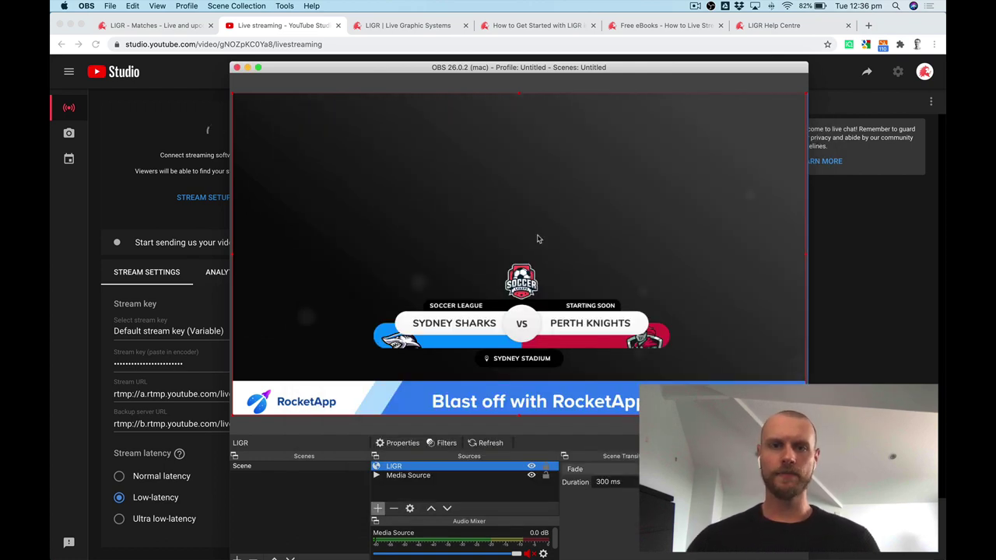
Reposition the OBS window over YouTube Studio.
left_click_drag(560, 71, 656, 113)
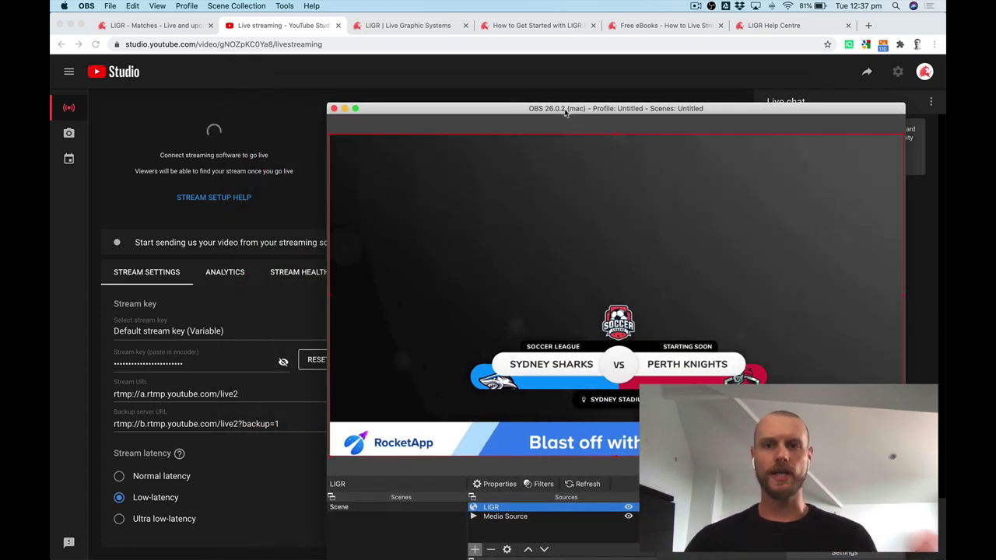
left_click_drag(566, 114, 562, 110)
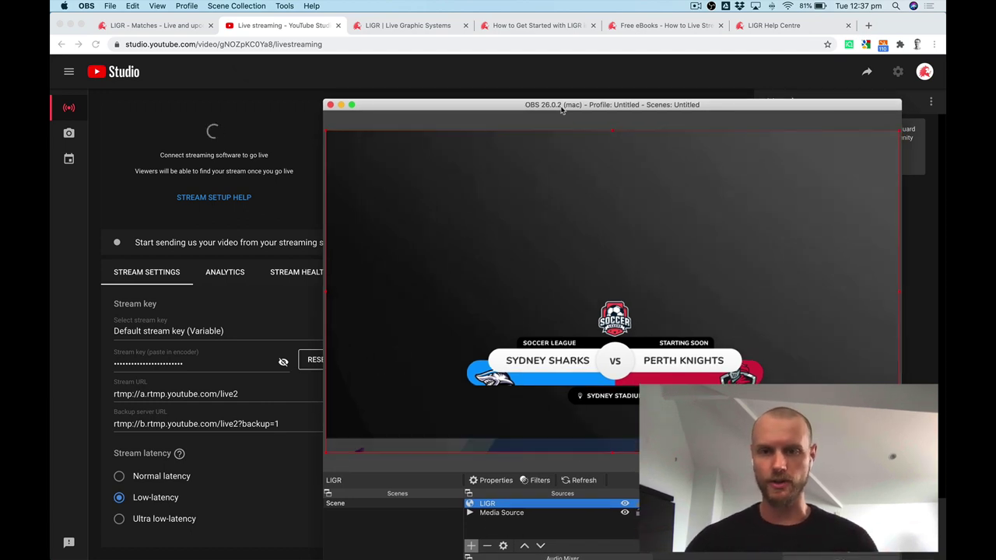
left_click_drag(562, 110, 583, 120)
Open LiveScore for the SYD vs PKS match in its own window on the right.
left_click(151, 25)
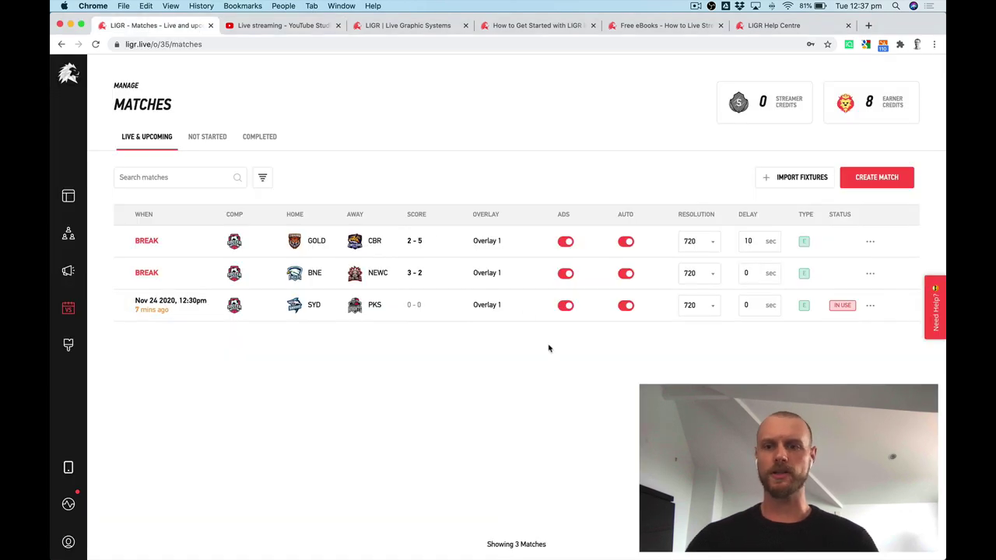
left_click(870, 305)
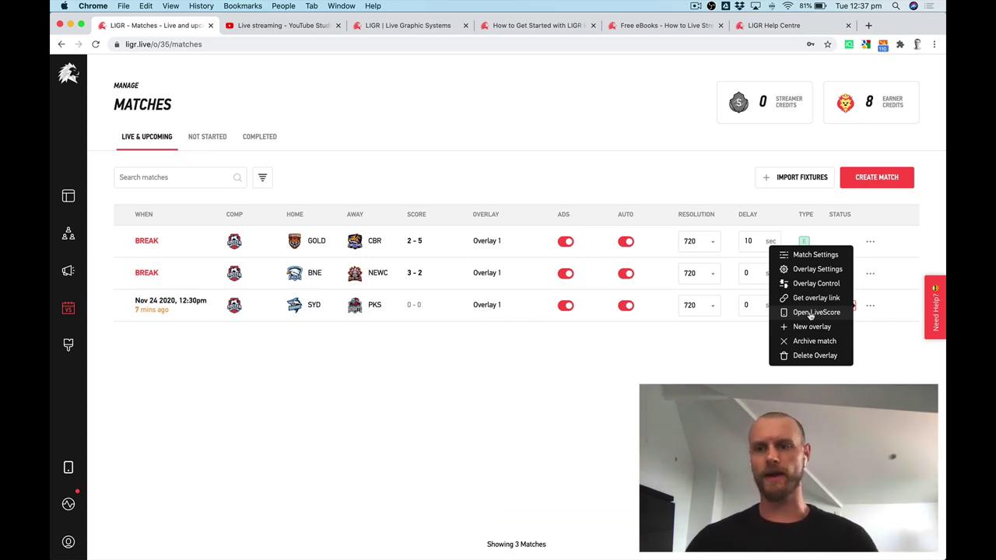
left_click(811, 314)
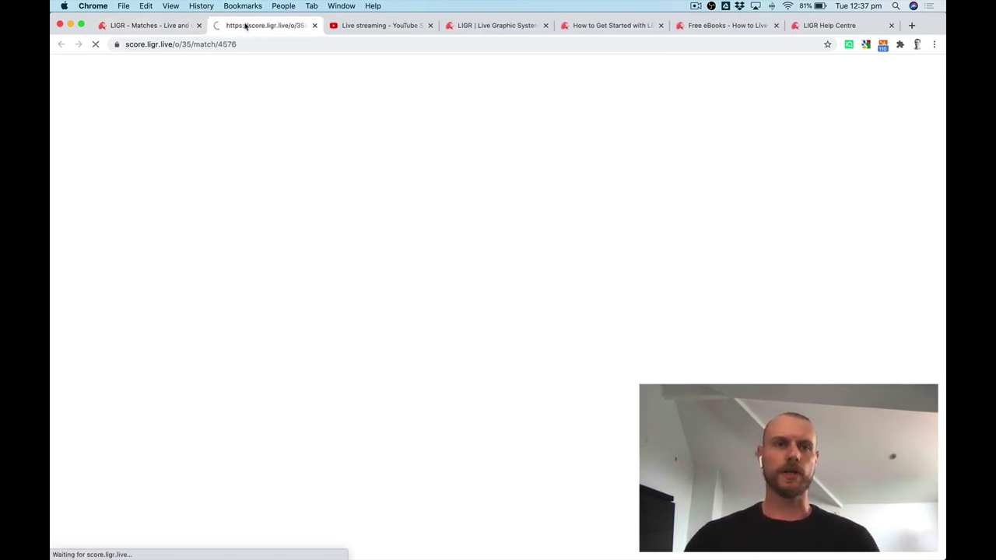
left_click_drag(244, 27, 285, 83)
left_click_drag(214, 68, 763, 121)
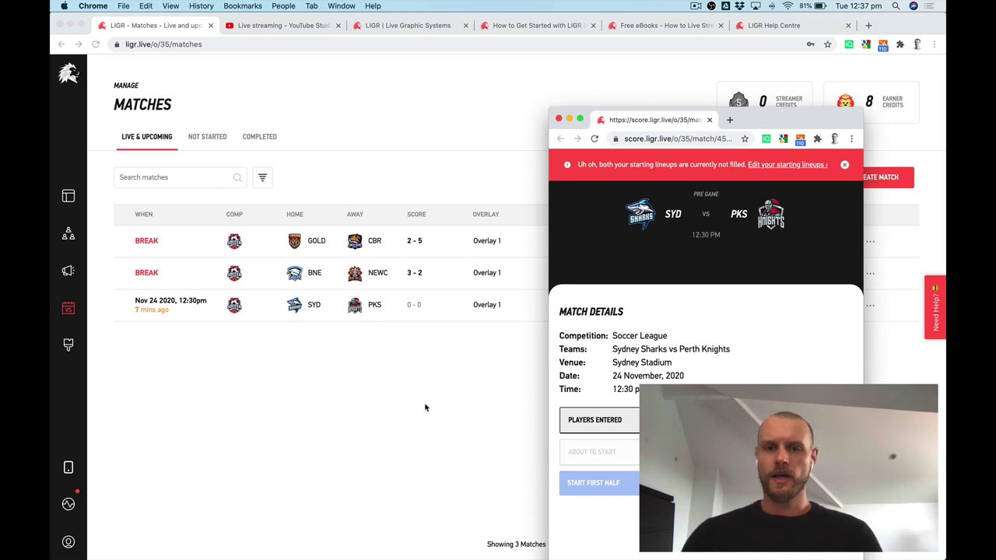
Open Overlay Control for SYD vs PKS in its own window, sized to the right half.
left_click(425, 408)
left_click(870, 308)
left_click(817, 284)
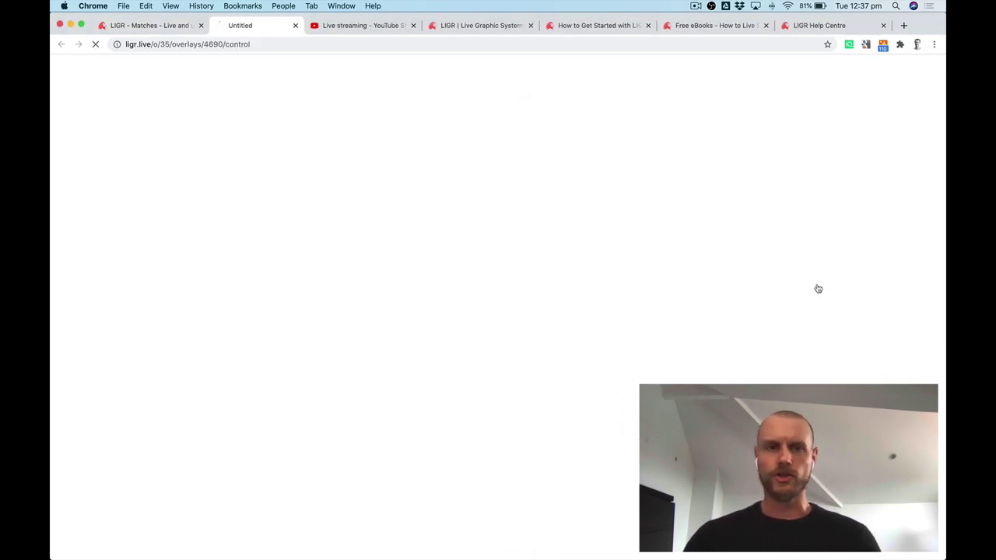
left_click_drag(261, 28, 140, 76)
left_click_drag(73, 66, 296, 87)
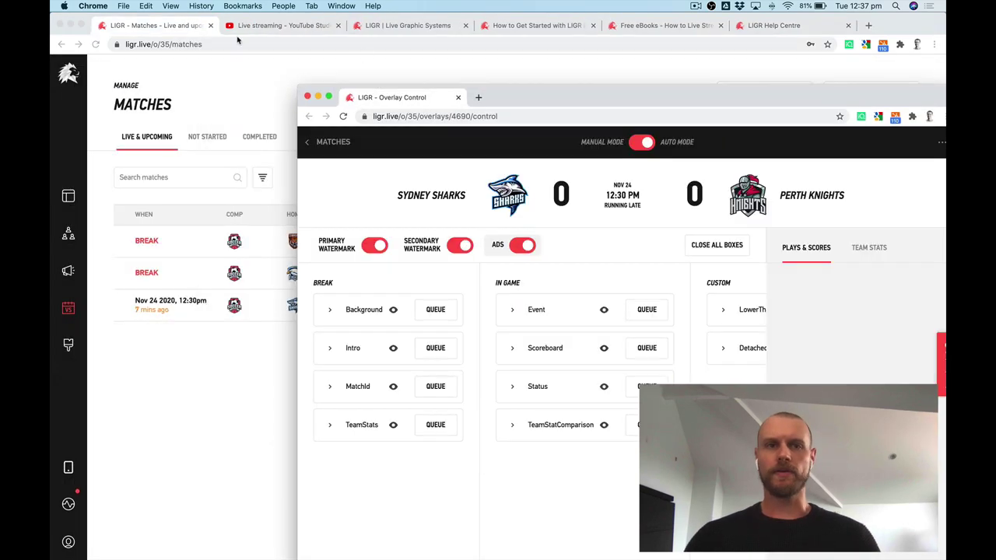
left_click(292, 327)
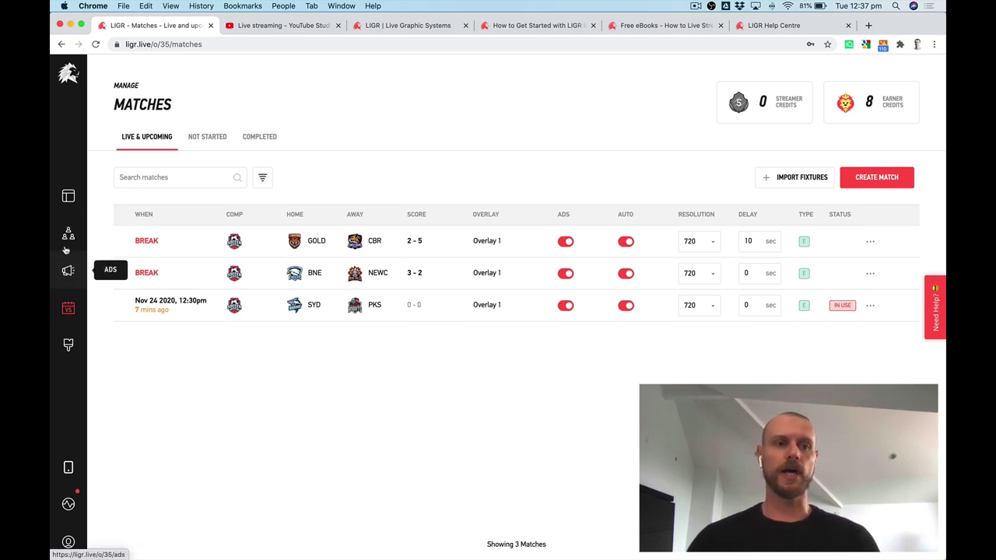
Search clubs for 'sydn' and view the Sydney Sharks First Grade Male default starting lineup.
left_click(68, 235)
left_click(184, 185)
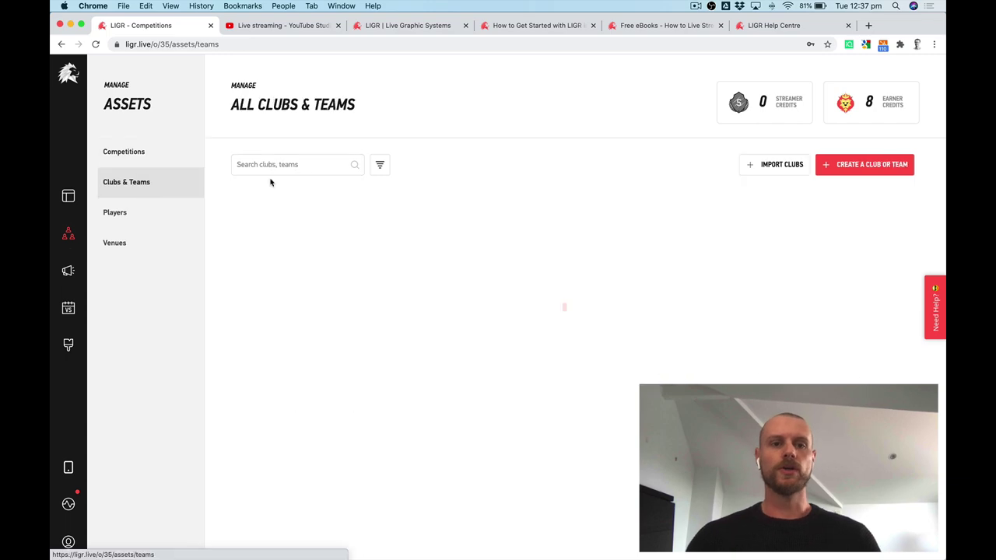
left_click(288, 165)
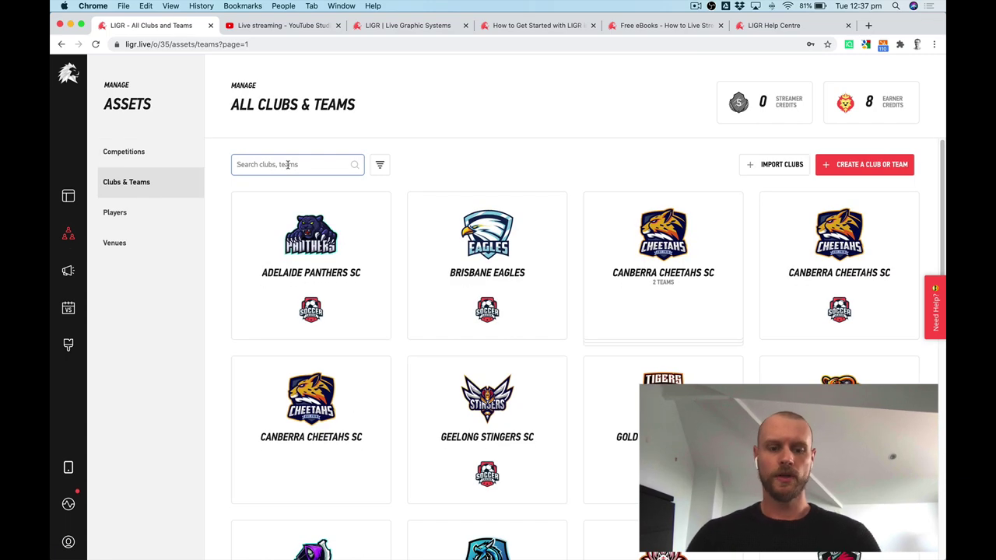
type("sydn")
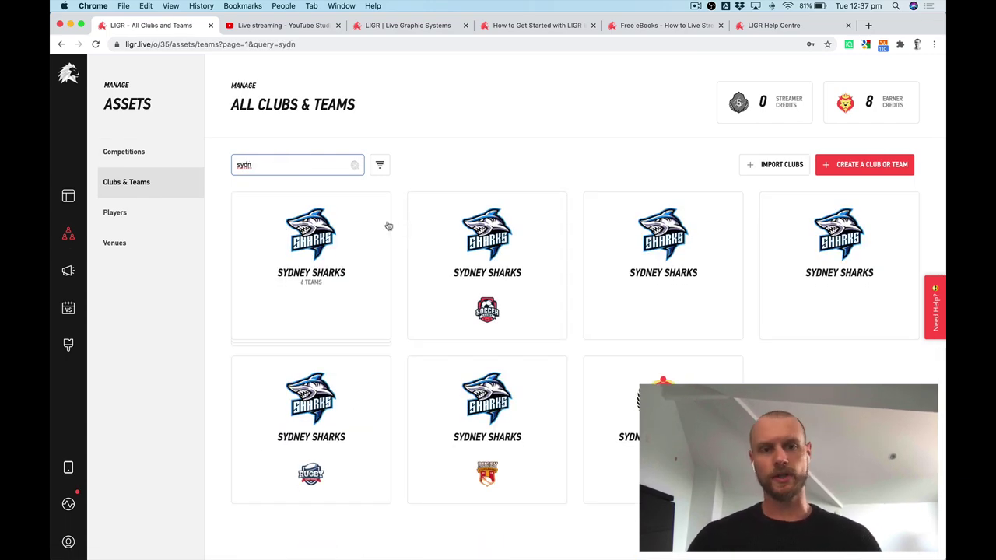
left_click(345, 304)
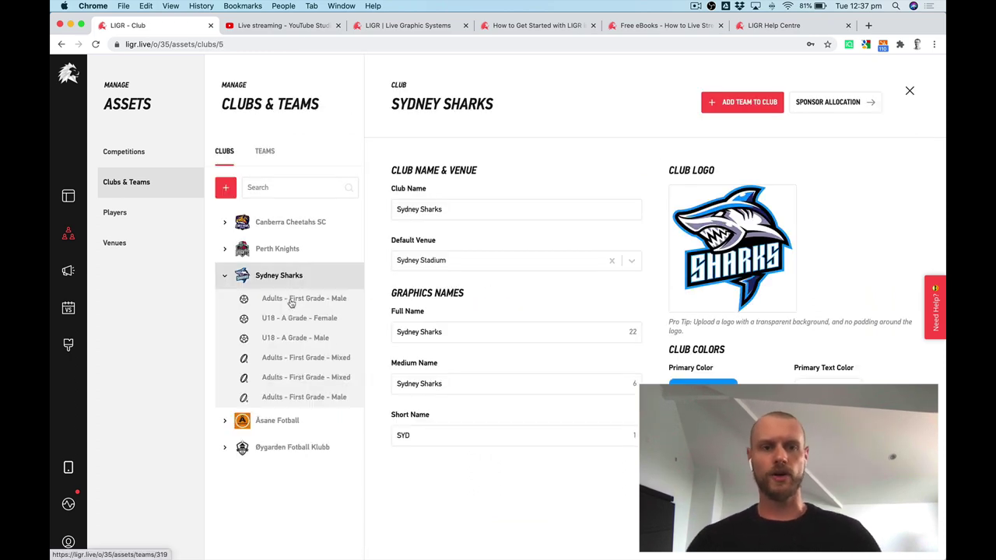
left_click(308, 302)
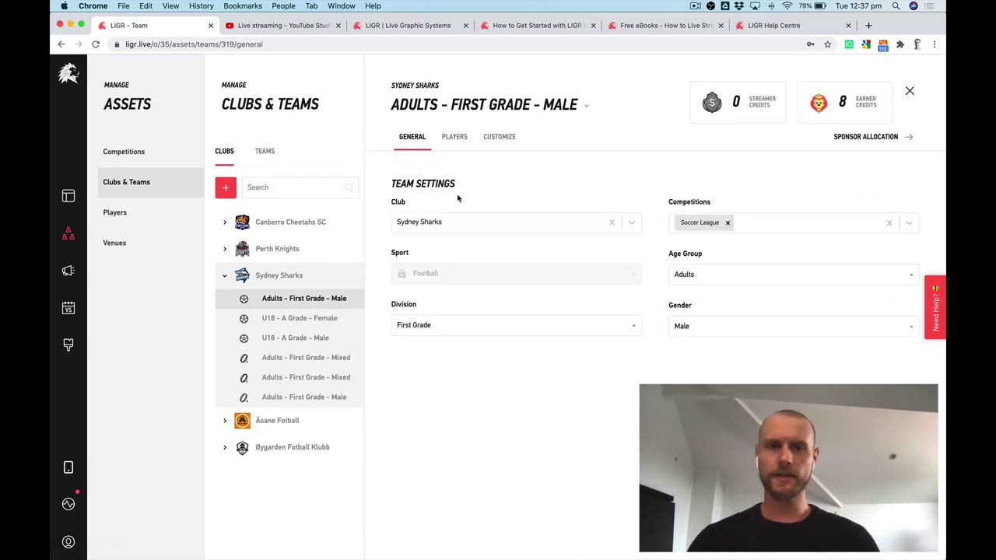
left_click(458, 139)
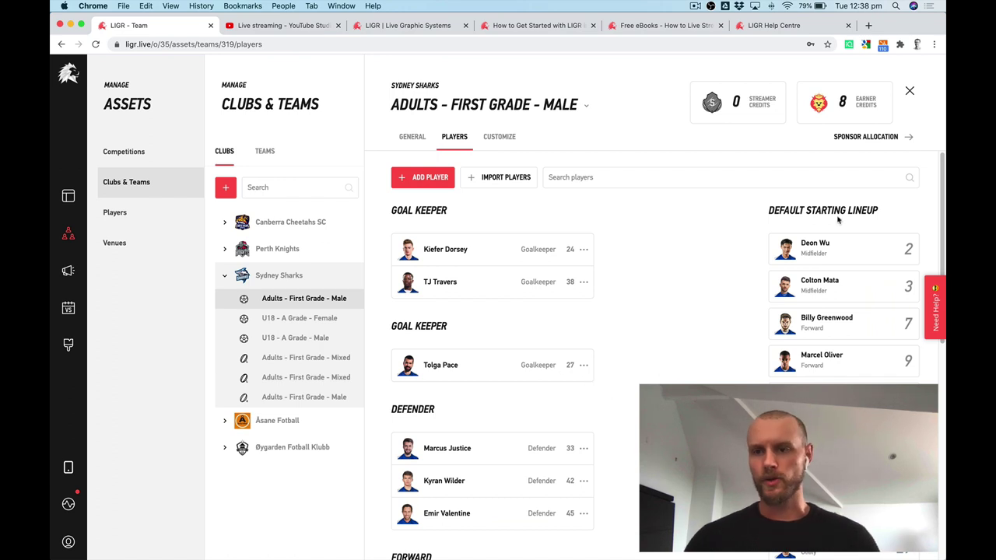
left_click(915, 211)
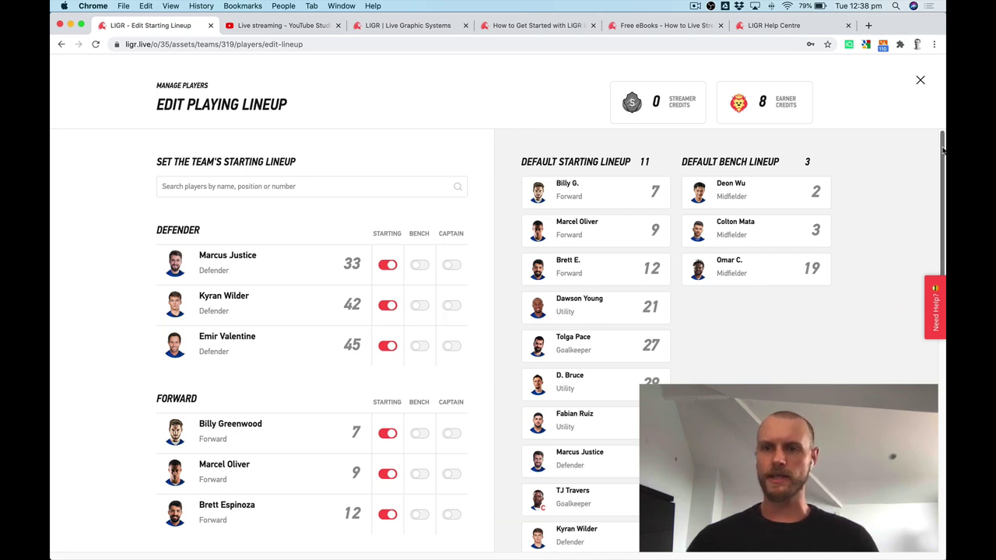
mouse_move(940, 142)
left_mouse_down()
mouse_move(942, 345)
mouse_move(926, 130)
left_mouse_up()
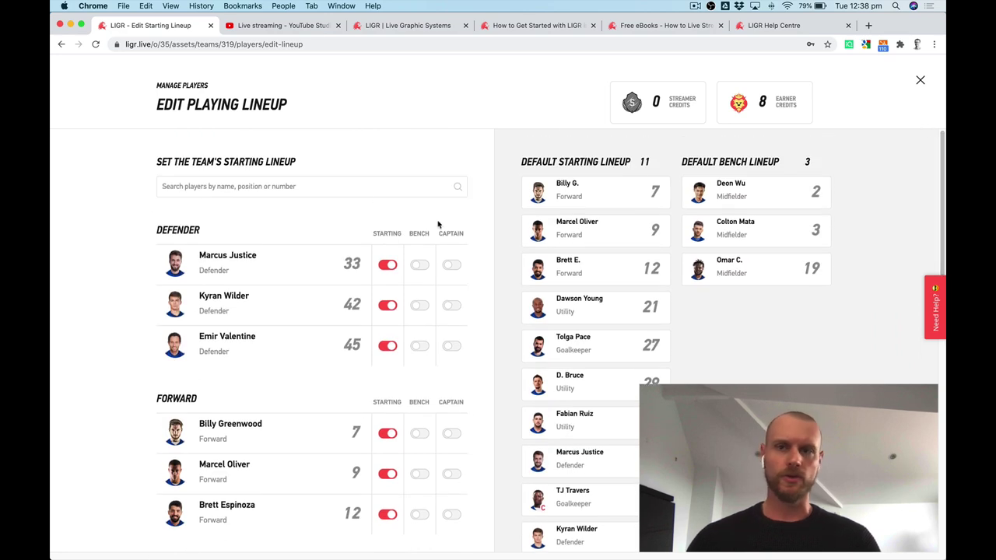
left_click(919, 81)
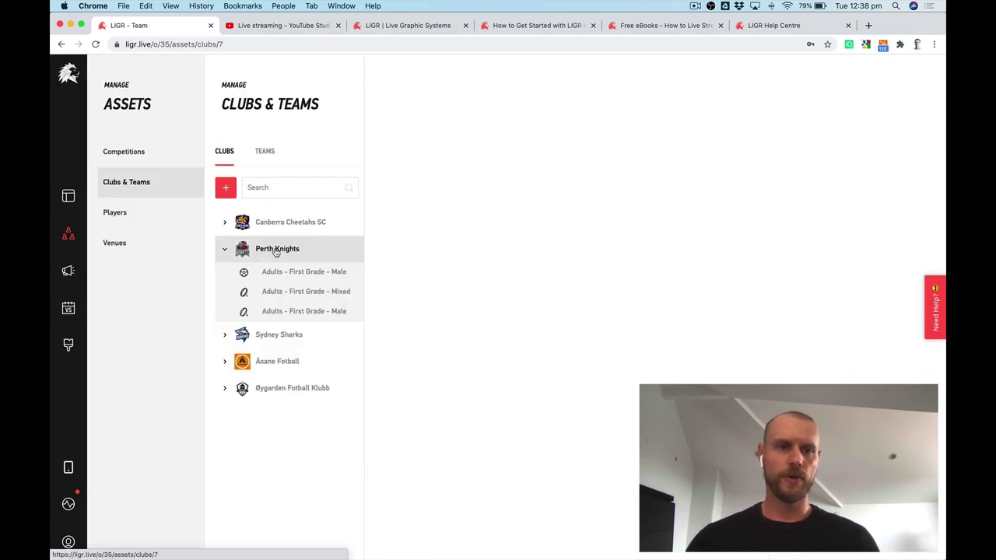
Open the Perth Knights First Grade Male default starting lineup and scroll through it.
left_click(294, 274)
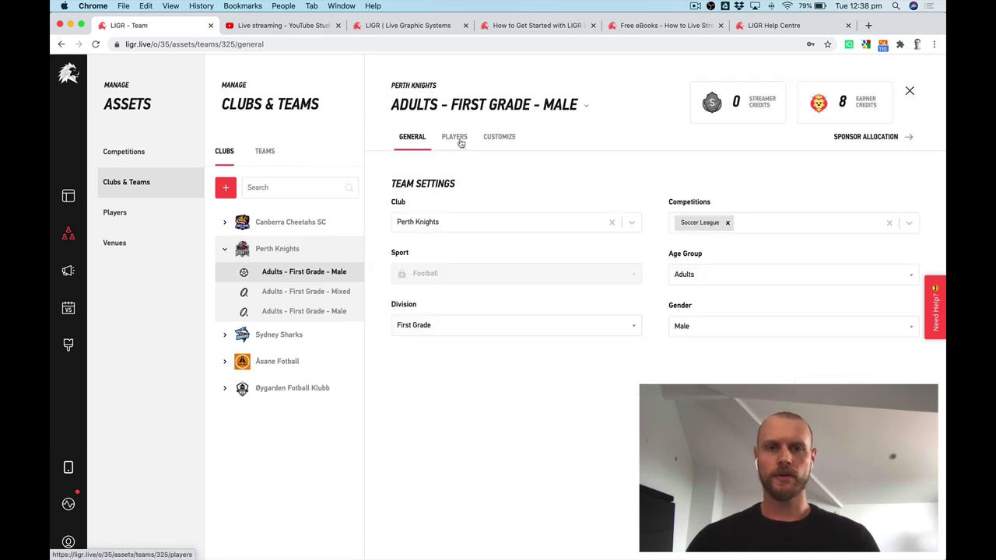
left_click(458, 140)
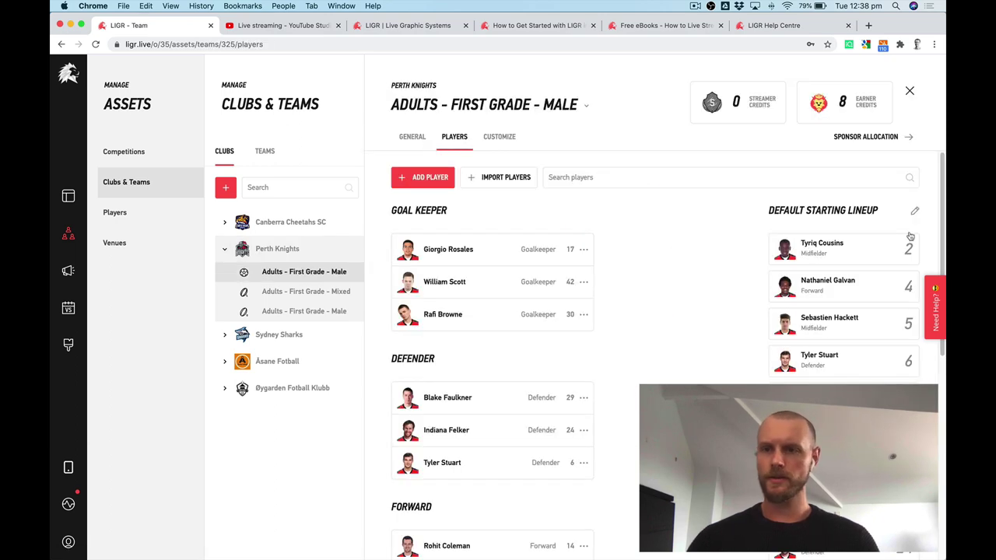
left_click(915, 214)
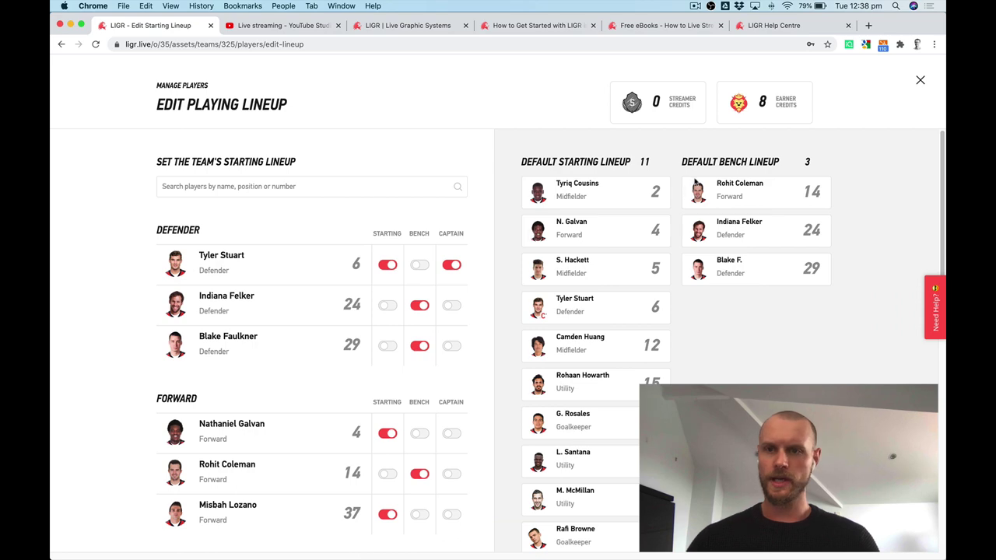
left_click_drag(939, 161, 940, 373)
scroll(821, 138, "up", 10)
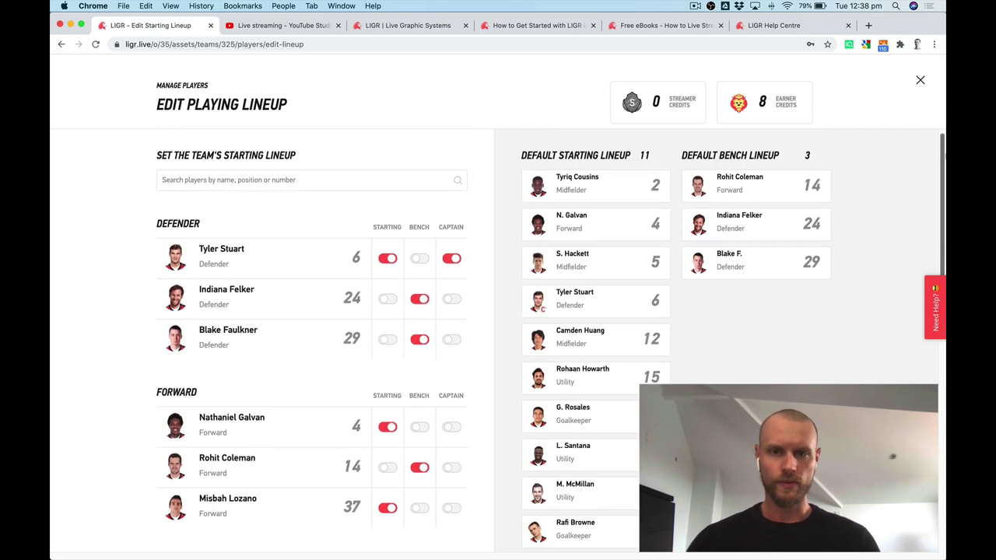
Close the lineup editor, open Matches, and place the Overlay Control and SYD vs PKS score windows side by side.
left_click(921, 81)
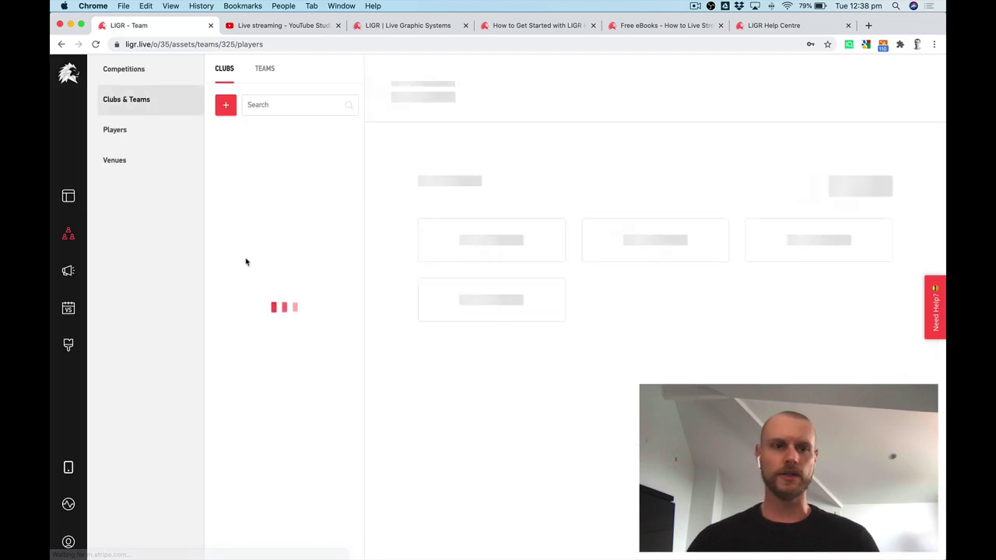
left_click(69, 308)
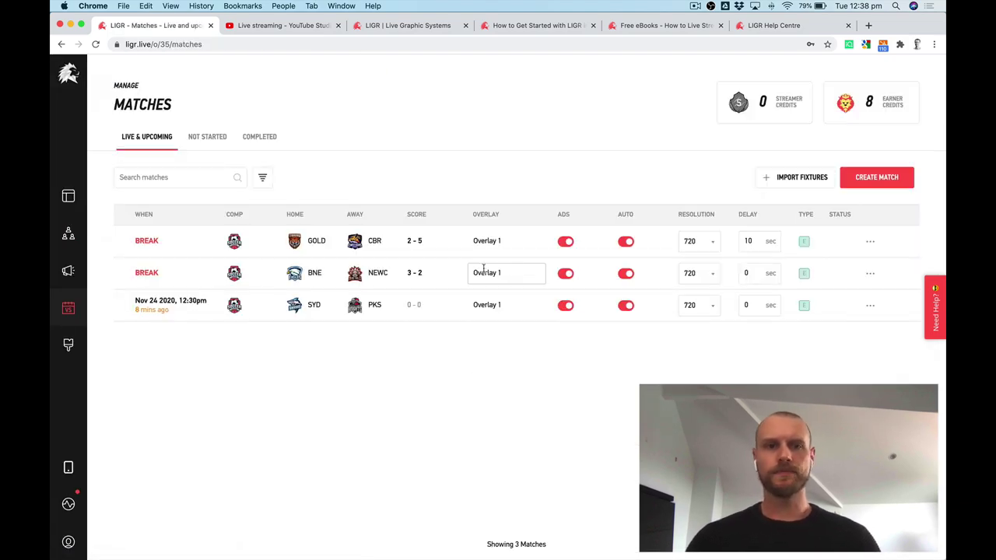
key("ctrl+Up")
left_click(840, 344)
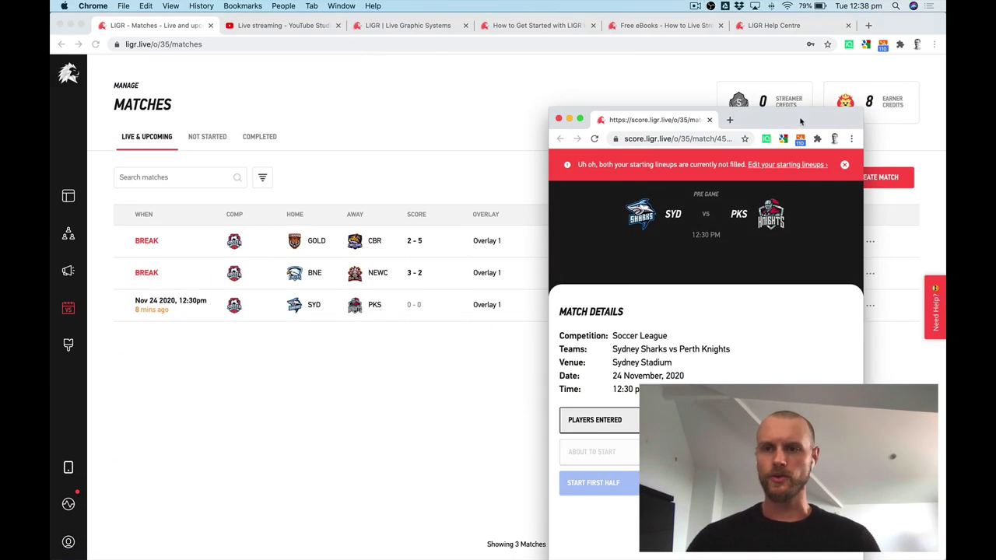
key("ctrl+Up")
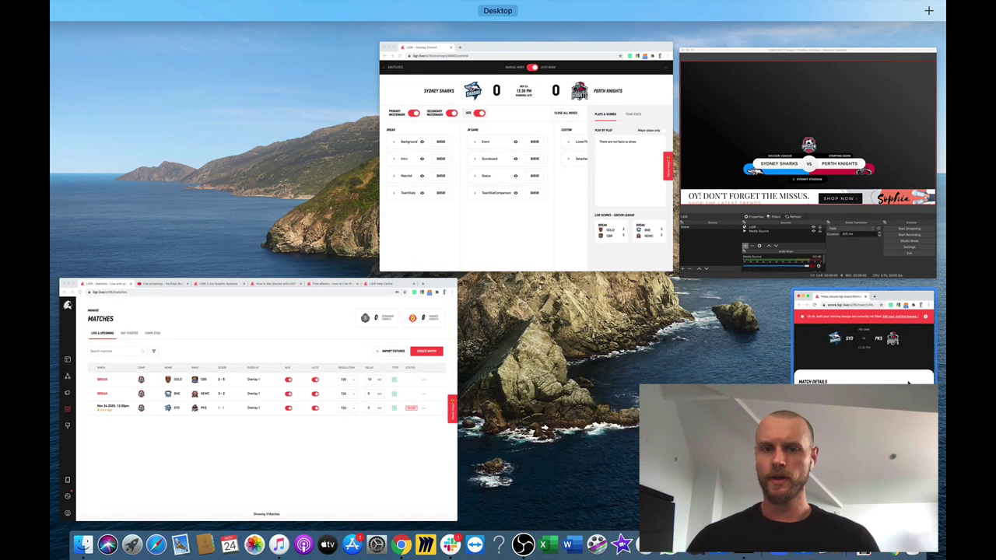
left_click(471, 130)
left_click_drag(688, 101, 432, 56)
left_click_drag(787, 121, 790, 100)
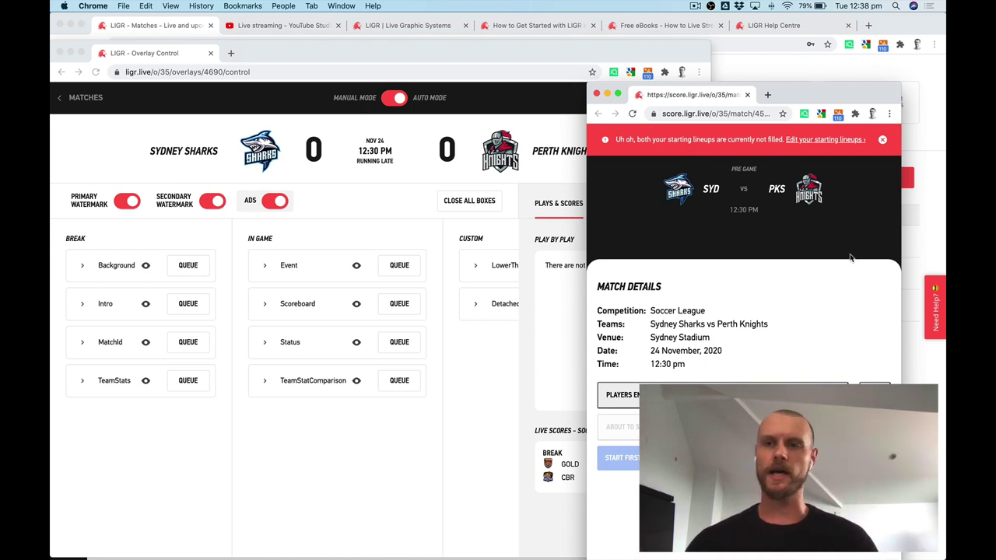
Populate the Sydney Sharks starting lineup and bench from the team defaults.
left_click(837, 145)
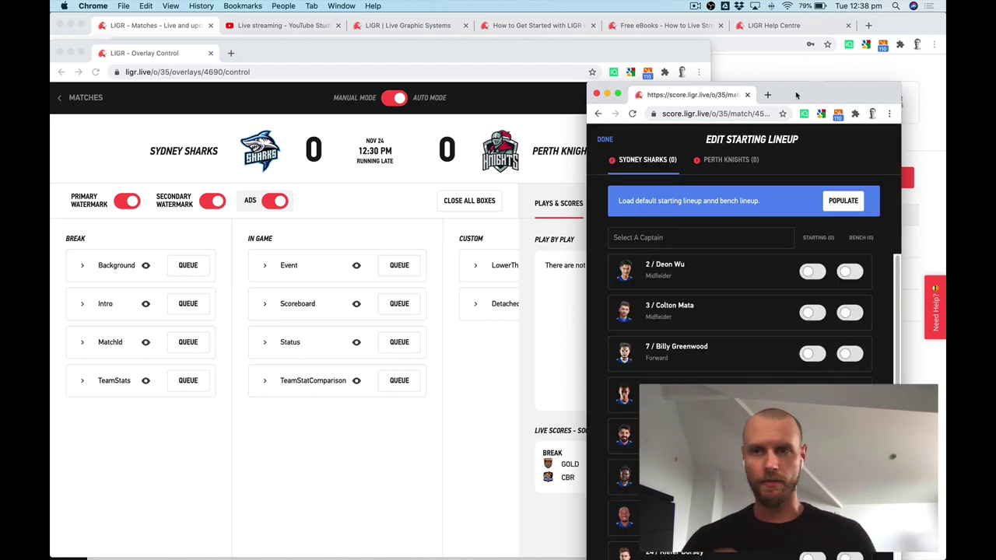
left_click_drag(797, 95, 774, 63)
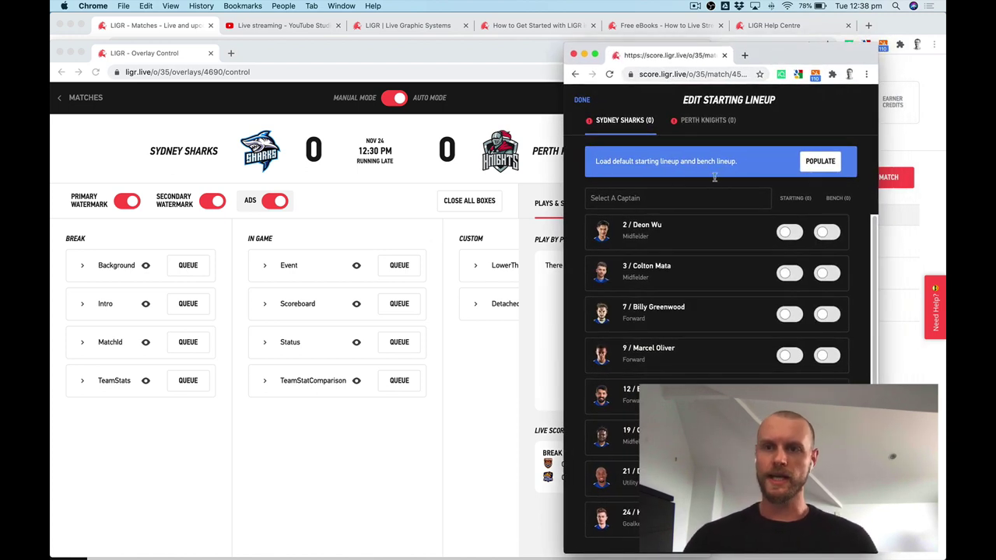
left_click(818, 163)
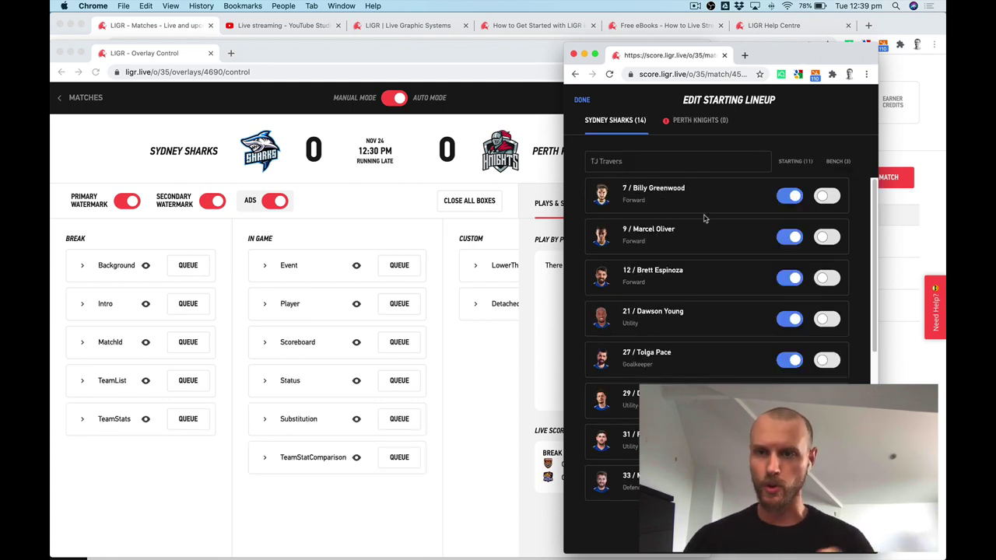
left_click_drag(873, 207, 878, 368)
scroll(686, 196, "up", 5)
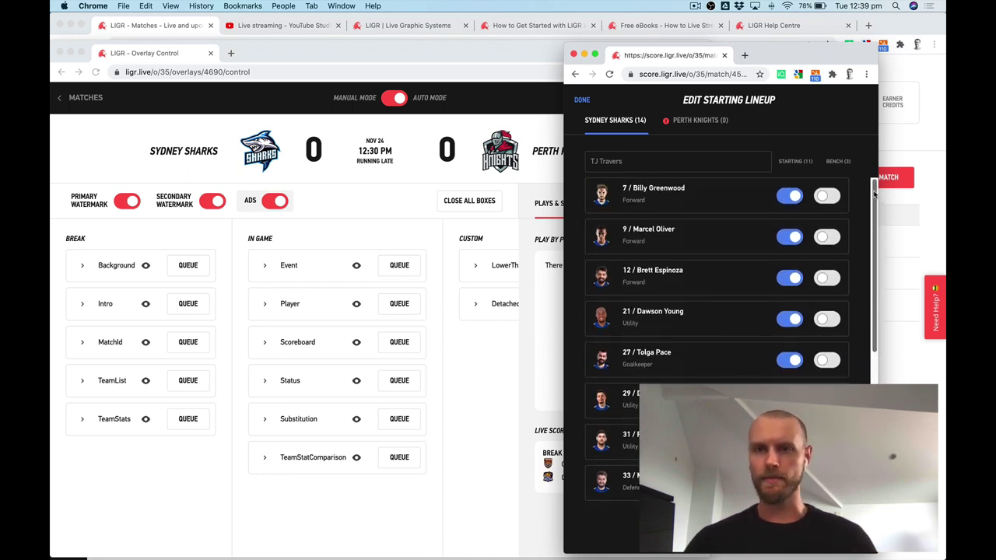
Populate the Perth Knights lineup from defaults, review it, and finish with DONE.
left_click(700, 122)
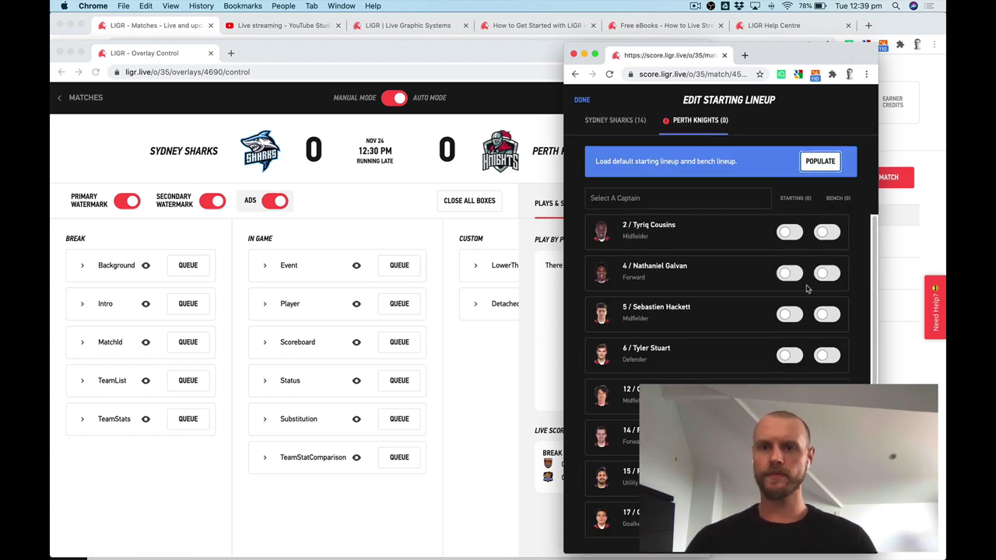
scroll(856, 233, "down", 5)
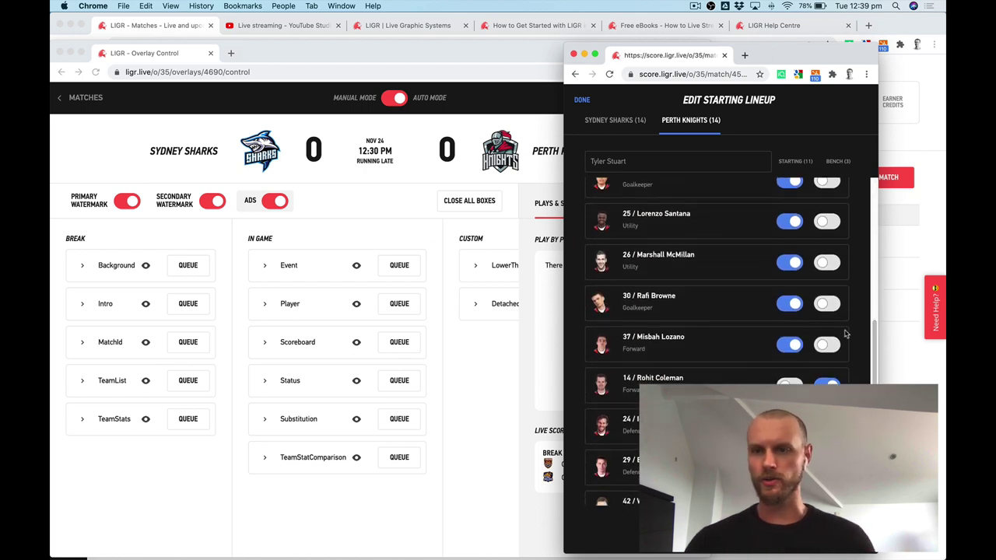
scroll(871, 358, "down", 1)
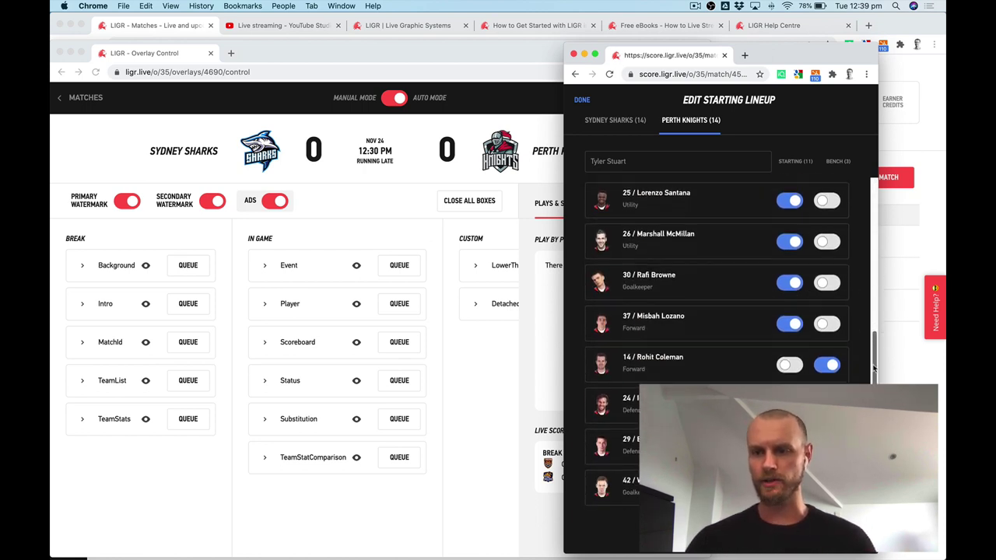
scroll(856, 366, "up", 6)
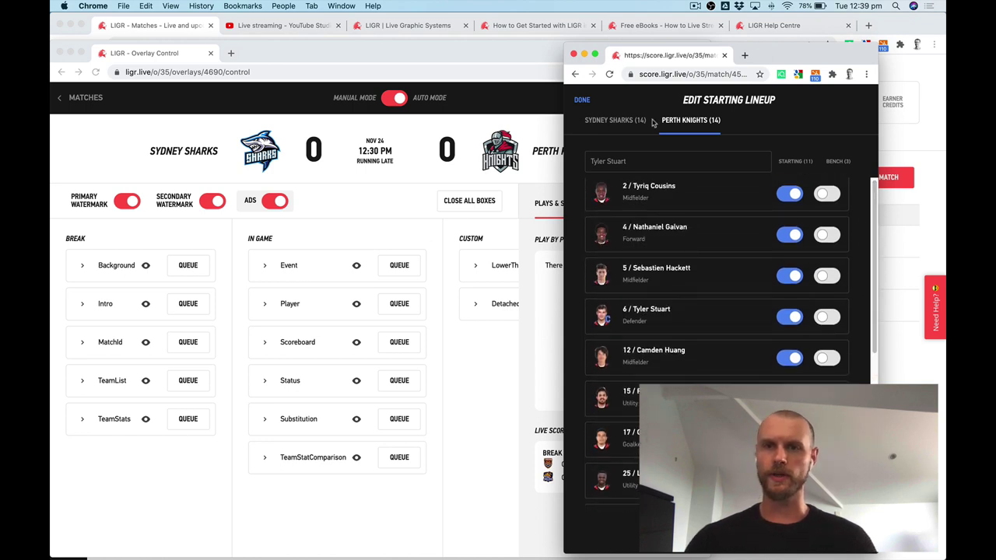
left_click(583, 102)
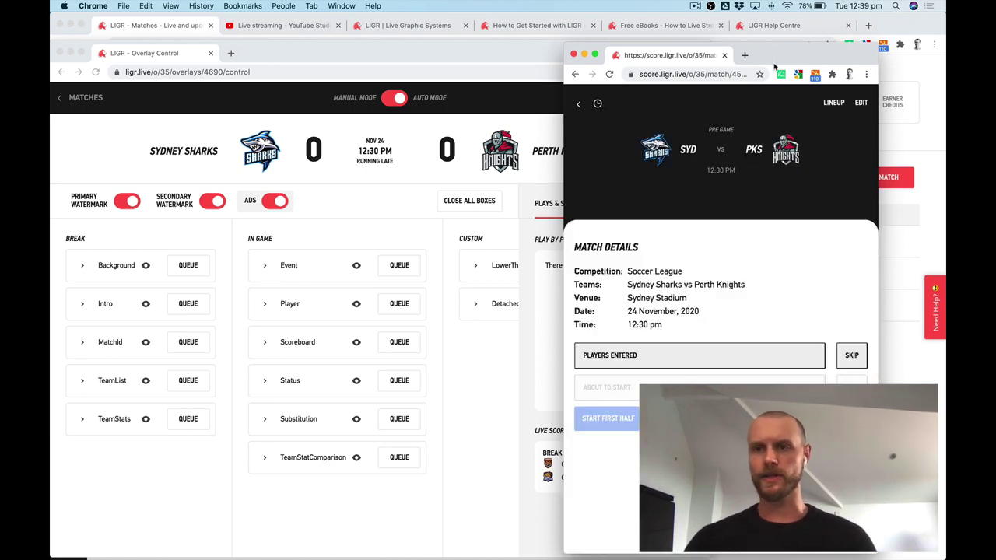
Shift the scoring window lower right and nudge the Overlay Control window up.
left_click_drag(776, 65, 832, 282)
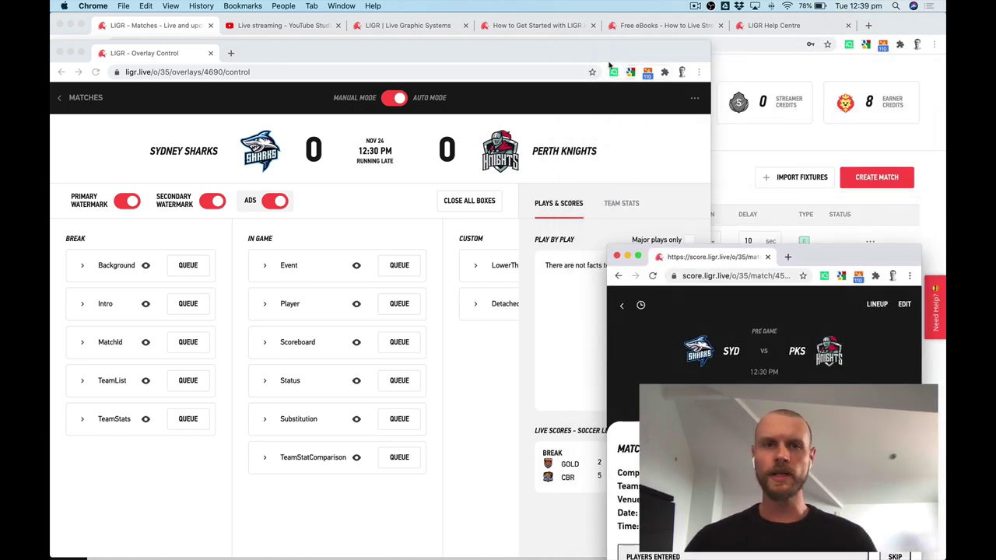
left_click_drag(244, 56, 246, 28)
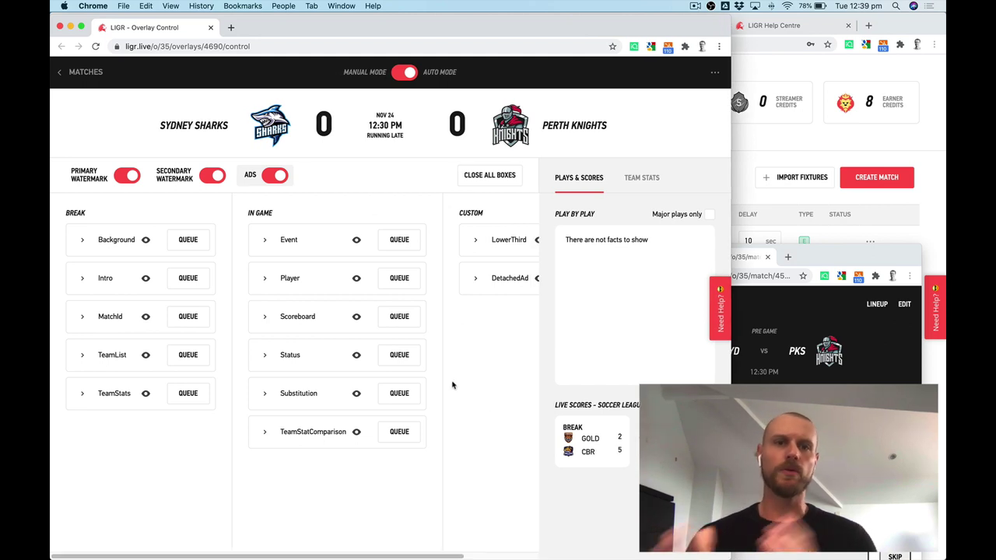
left_click(832, 288)
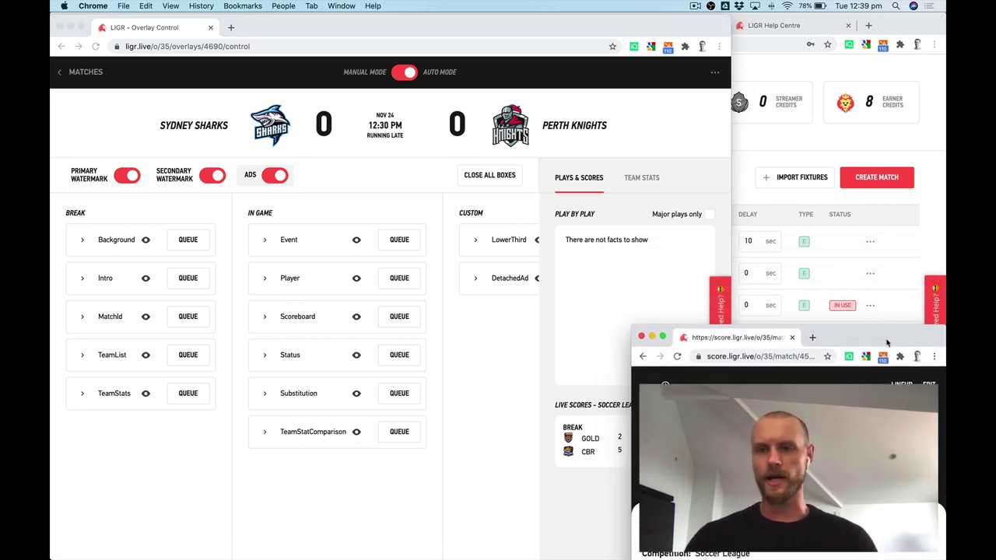
Bring OBS forward and place it beside the score window moved to the top left.
key("ctrl+Up")
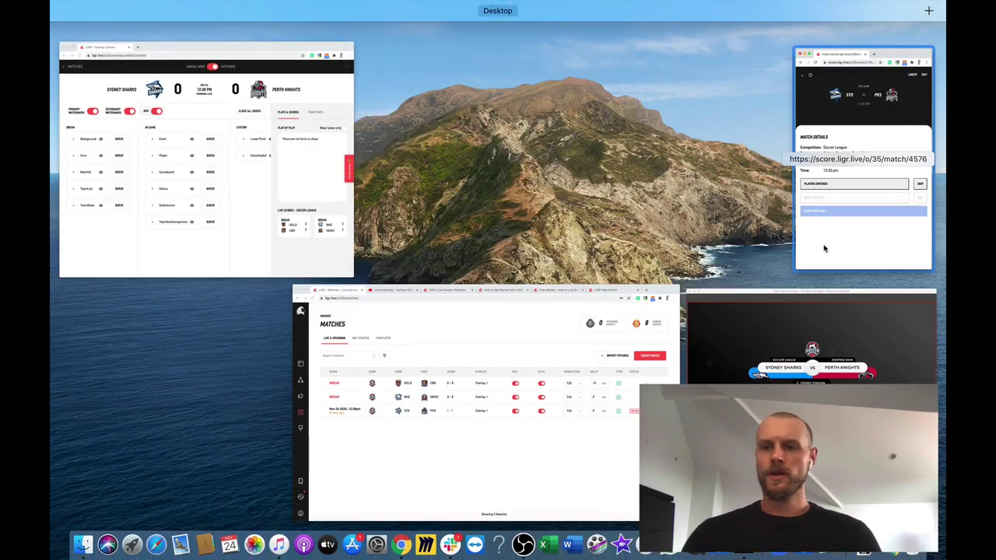
left_click(812, 366)
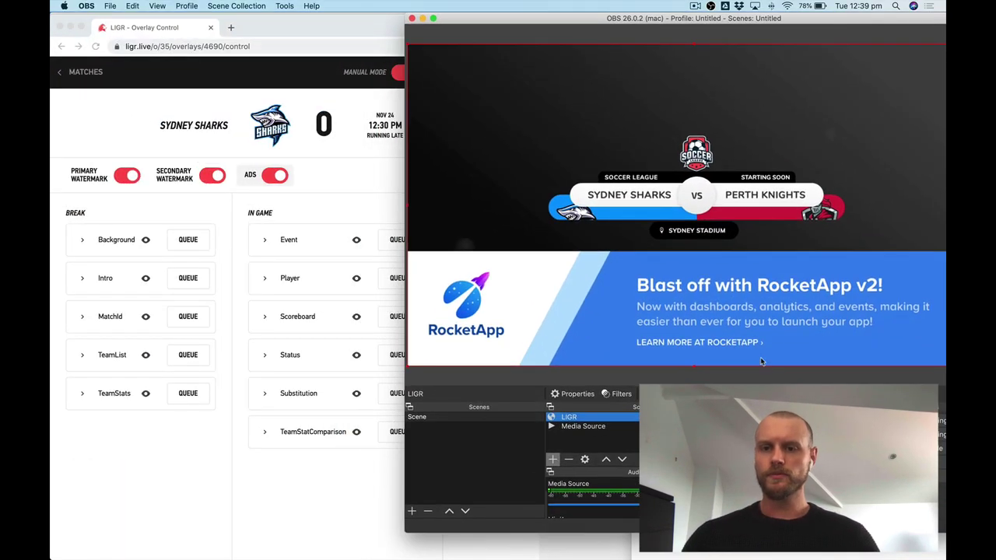
key("ctrl+Up")
left_click(711, 356)
left_click_drag(854, 341, 285, 39)
left_click_drag(587, 26, 542, 49)
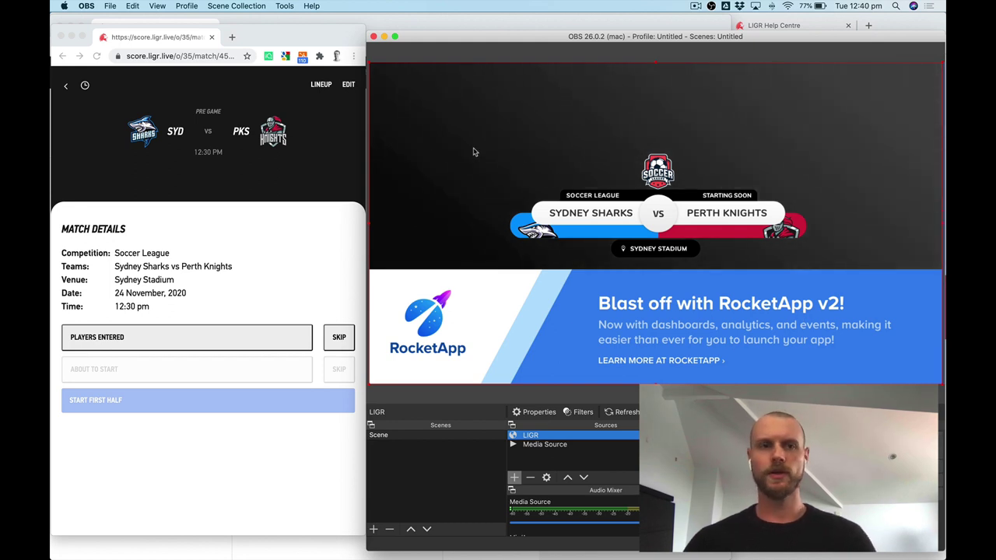
Switch to the 'Live streaming – YouTube Studio' tab and bring that window to the front.
key("super+Tab")
key("ctrl+Up")
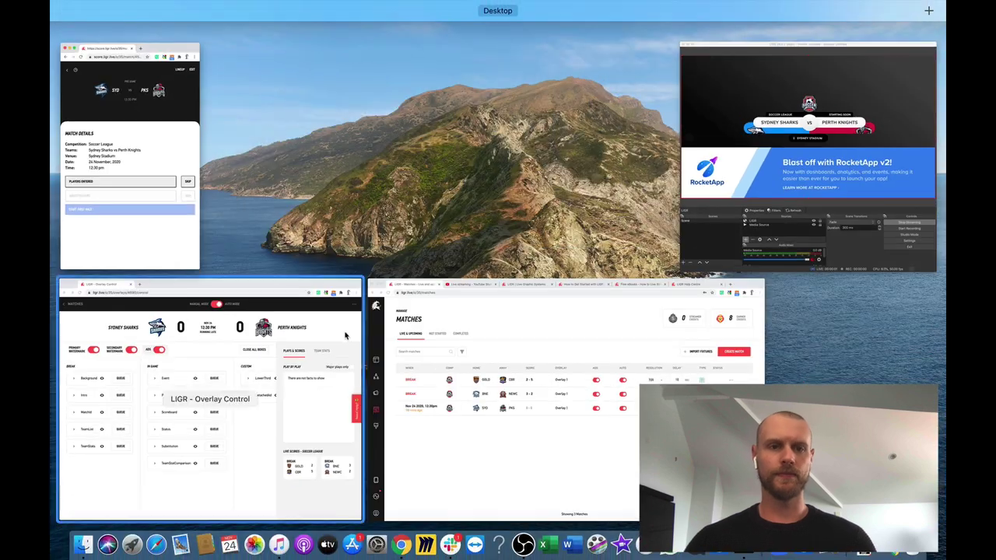
left_click(485, 347)
left_click(269, 25)
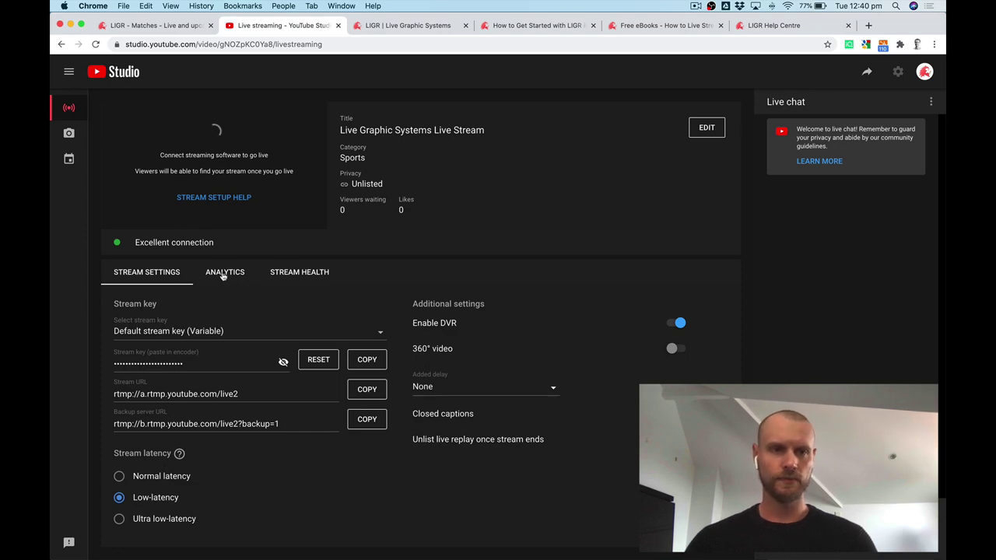
key("ctrl+Up")
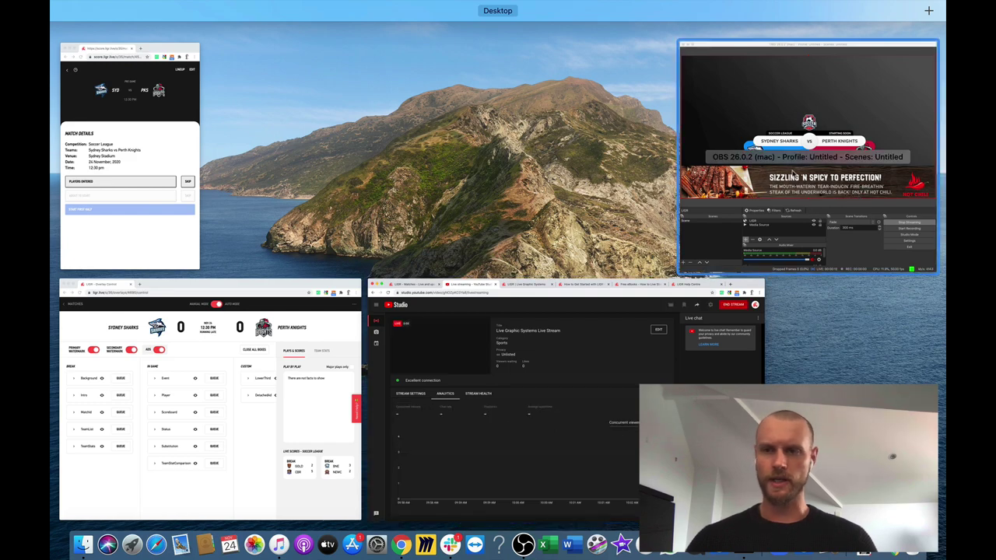
left_click(625, 360)
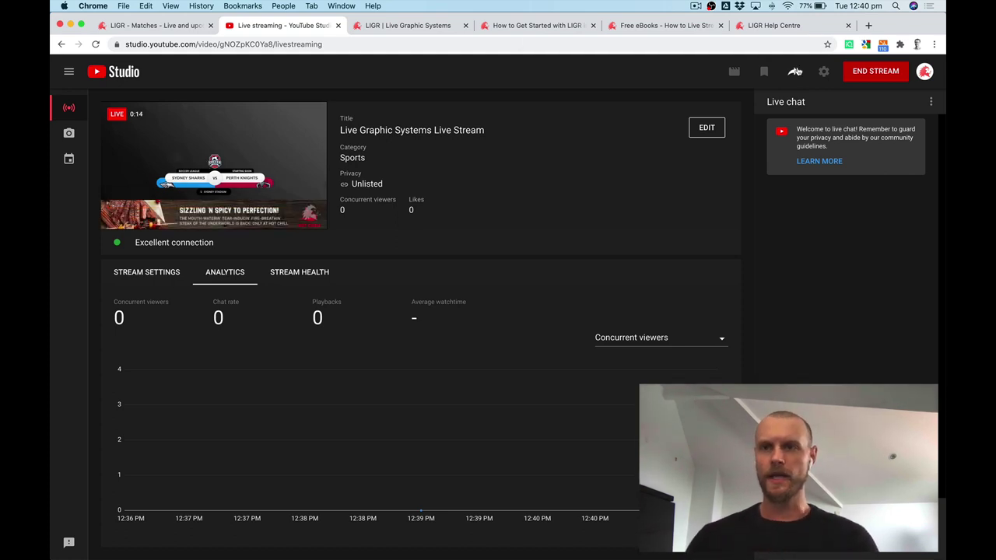
Copy the livestream's share link and load it in a new browser tab.
left_click(795, 71)
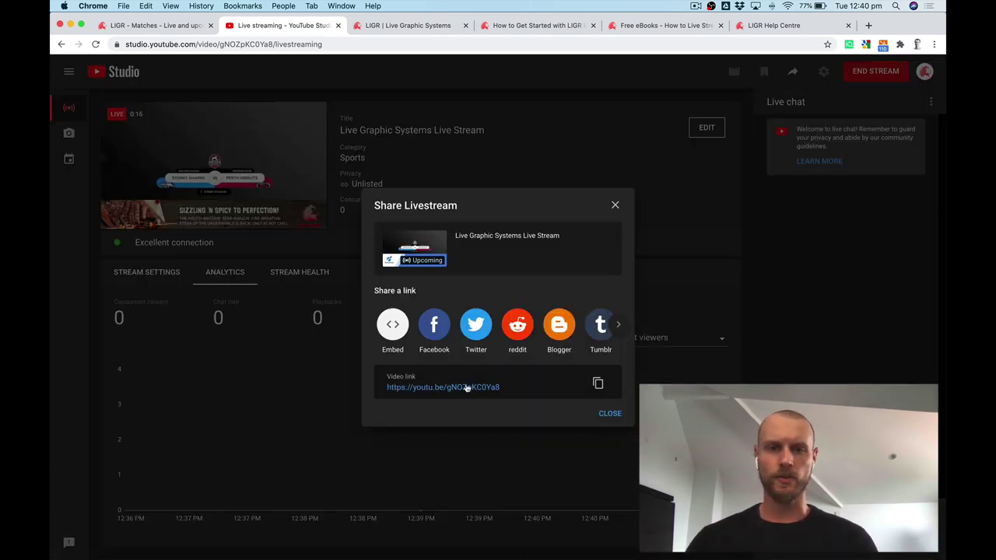
left_click(604, 388)
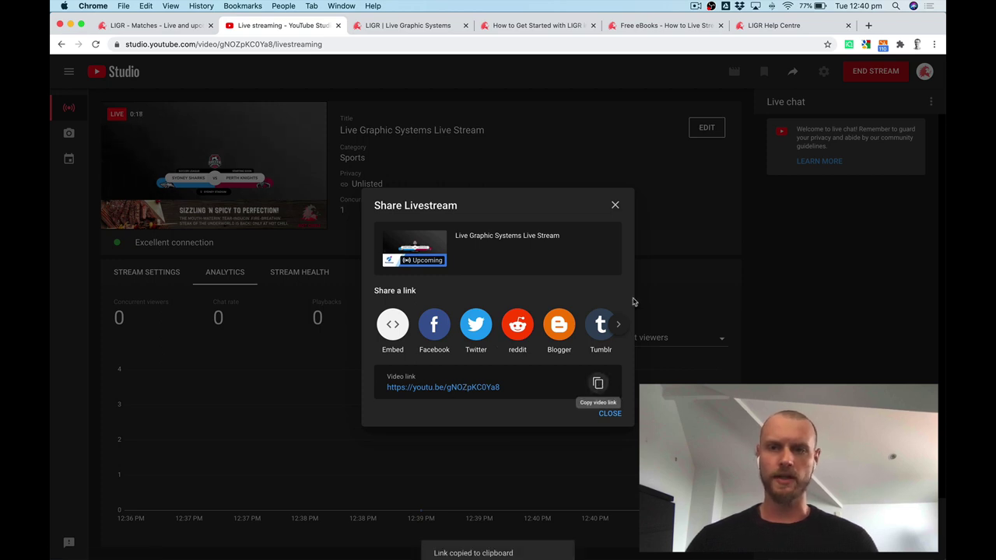
left_click(869, 24)
key("super+v")
key("Return")
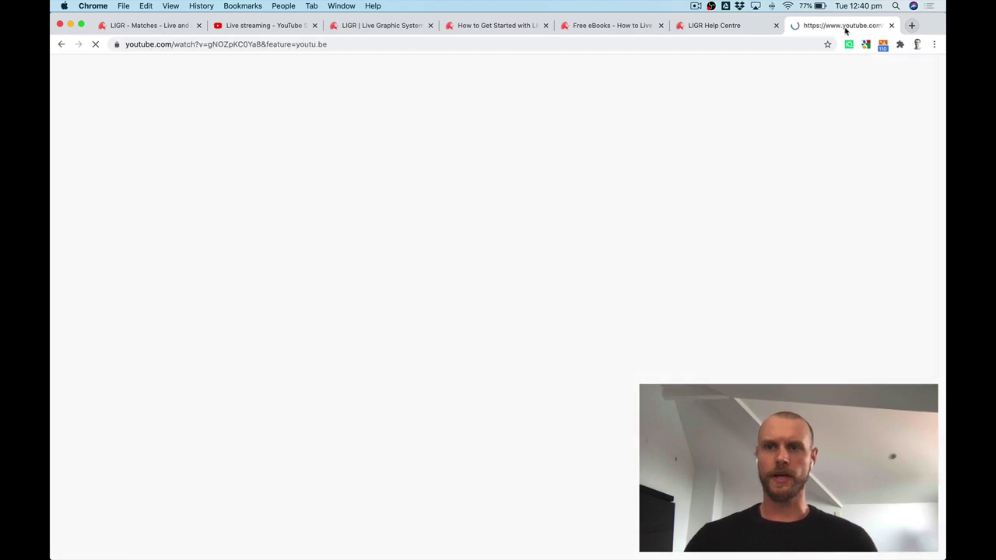
left_click_drag(872, 29, 408, 31)
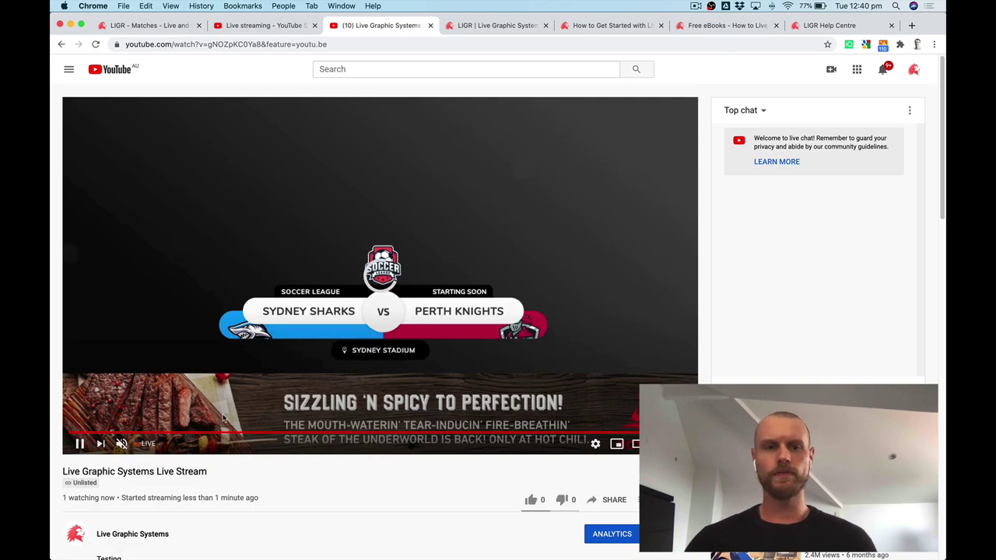
Return to the YouTube Studio live streaming tab.
key("ctrl+Up")
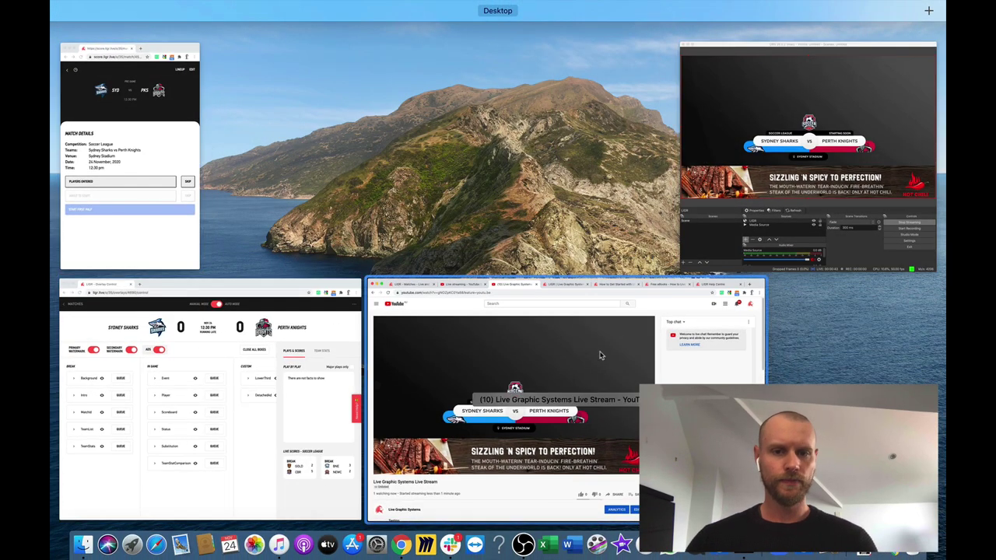
left_click(408, 374)
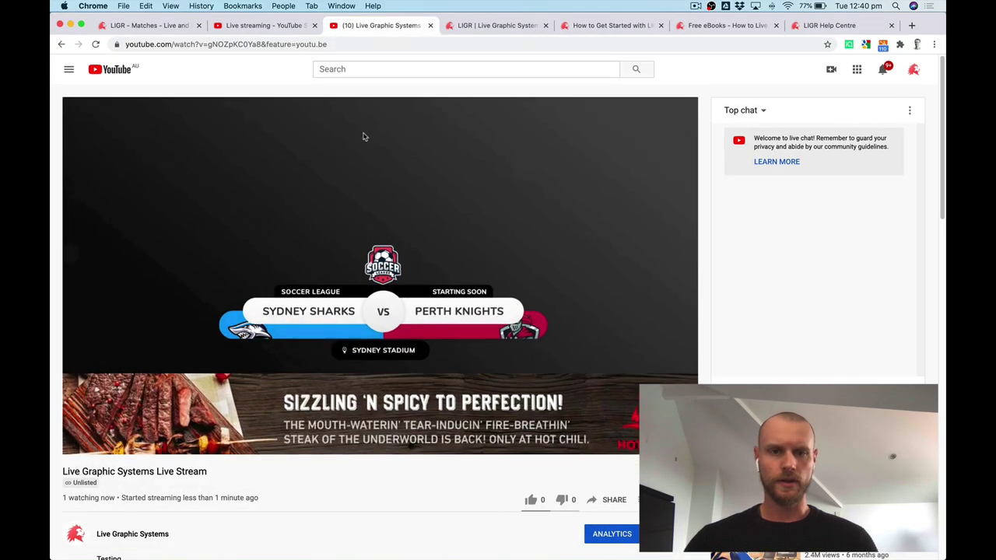
left_click(246, 26)
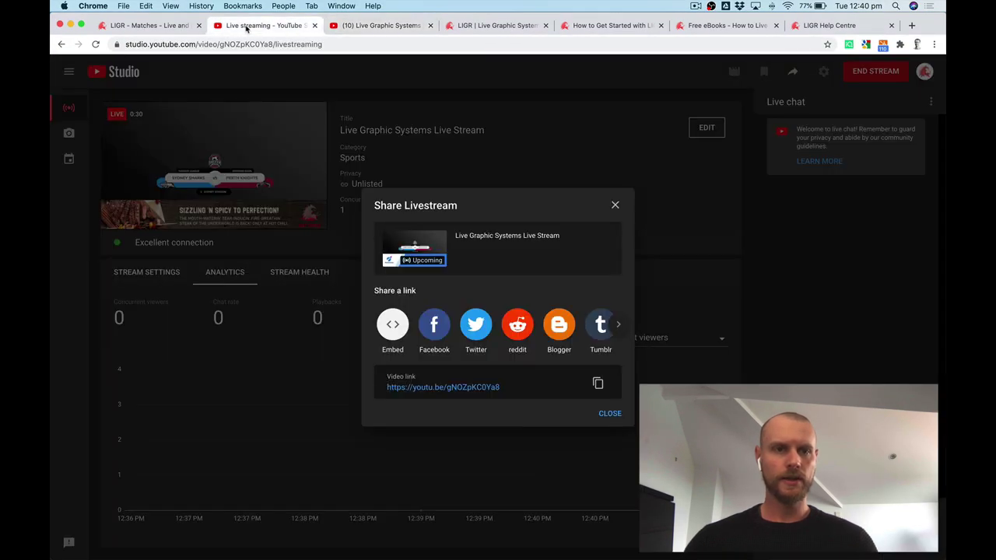
Close the Share box, arrange OBS beside the LIGR match window, and mark Players Entered.
left_click(615, 204)
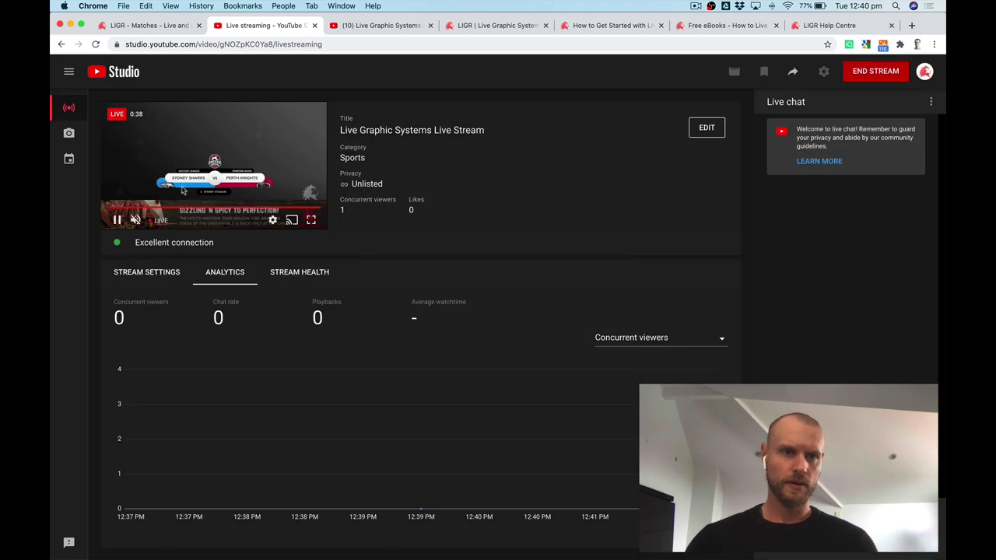
key("ctrl+Up")
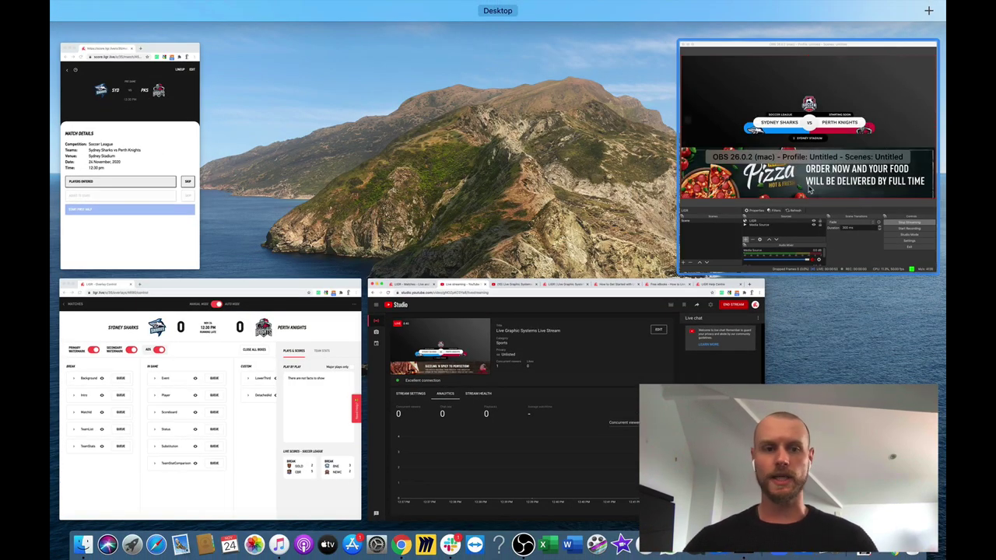
left_click(138, 137)
key("ctrl+Up")
left_click(740, 81)
left_click_drag(760, 36, 762, 19)
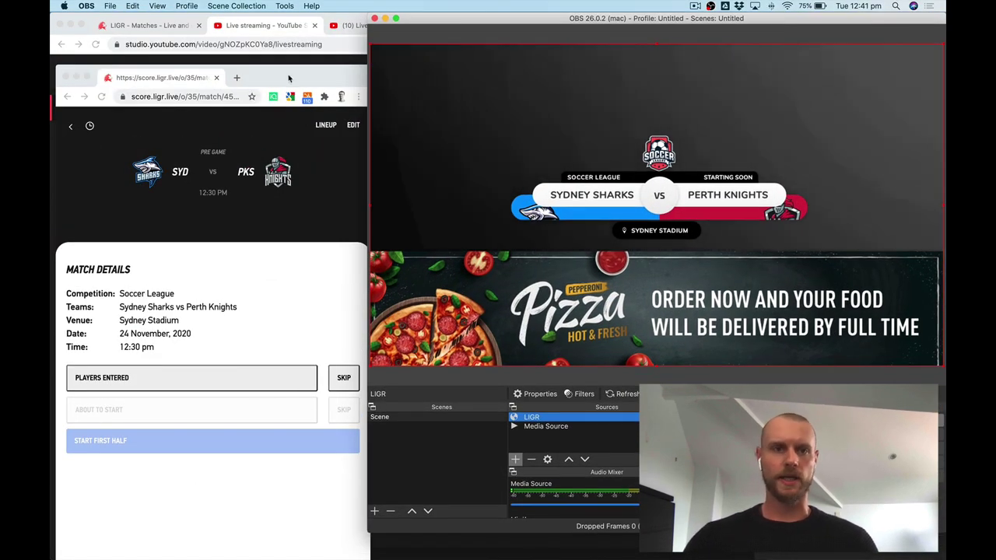
left_click_drag(288, 76, 281, 33)
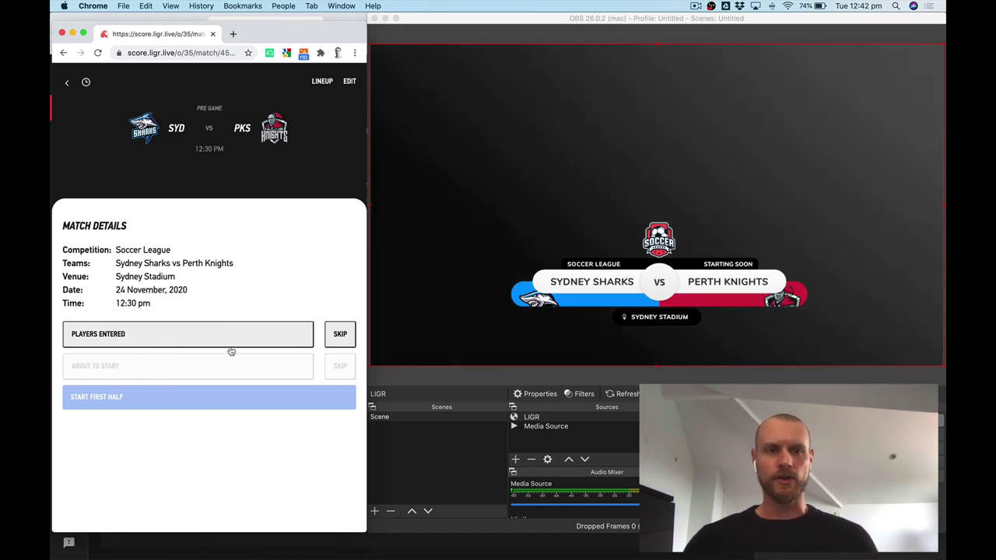
left_click(140, 341)
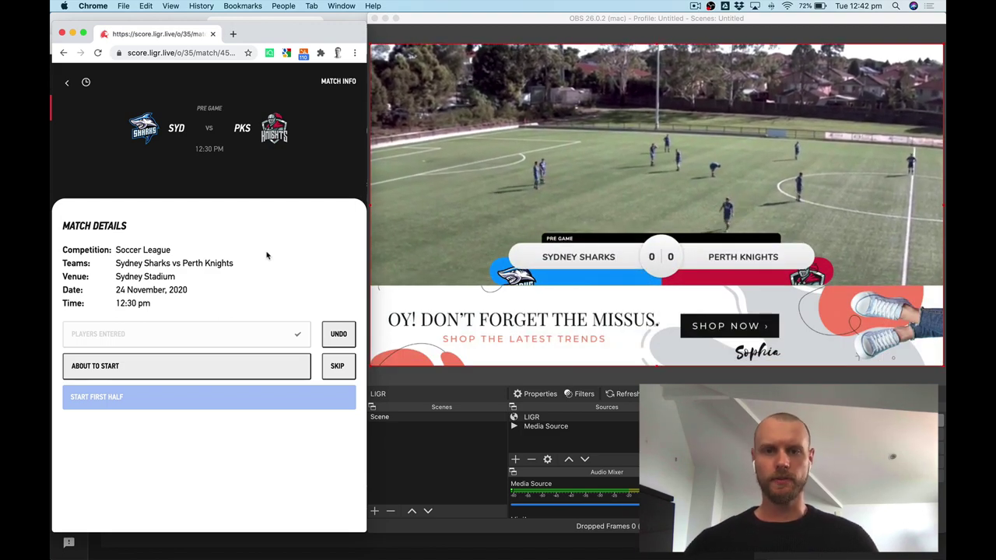
Check the YouTube Studio dashboard and the OBS preview.
key("ctrl+Up")
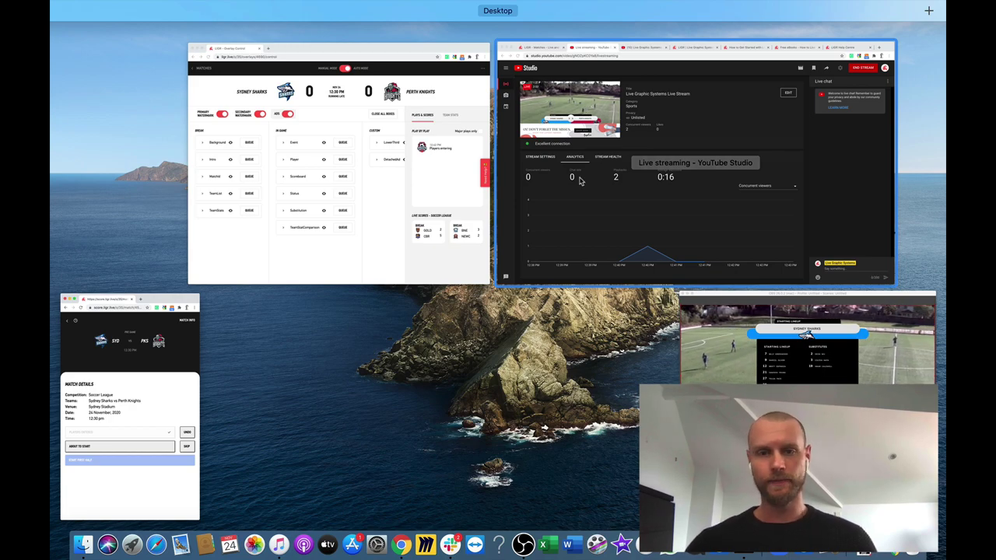
left_click(603, 208)
key("ctrl+Up")
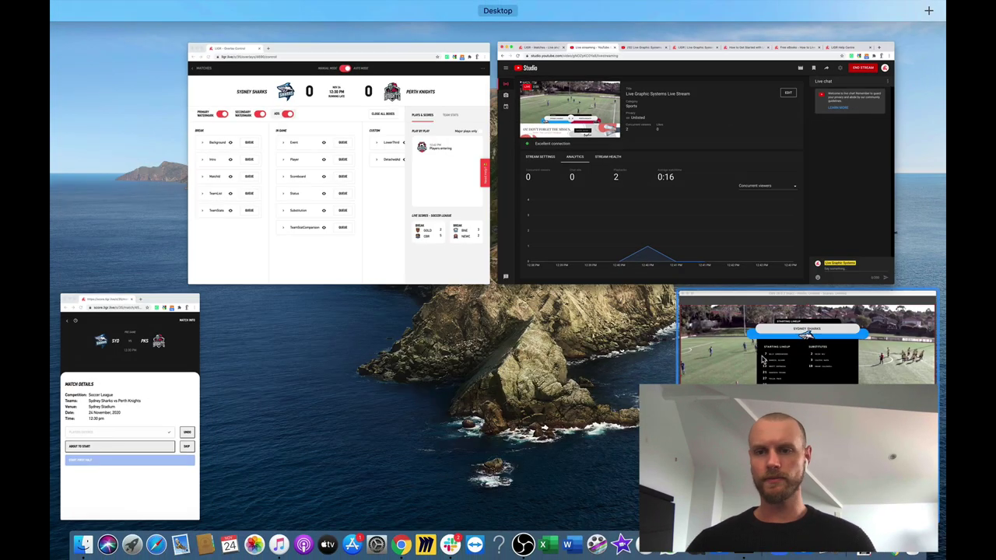
left_click(712, 323)
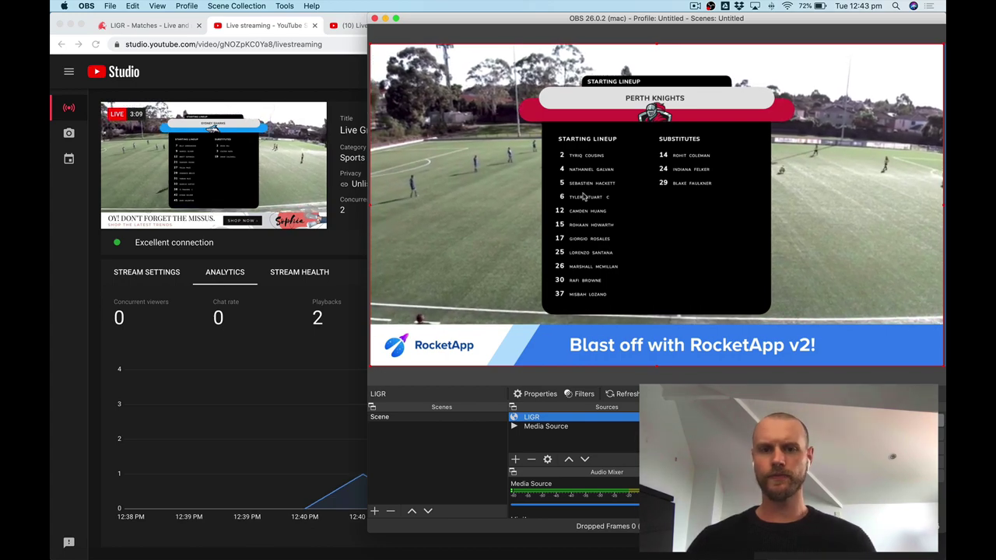
In the LIGR scorer, mark the match About to Start, then start the first half.
key("ctrl+Up")
left_click(177, 389)
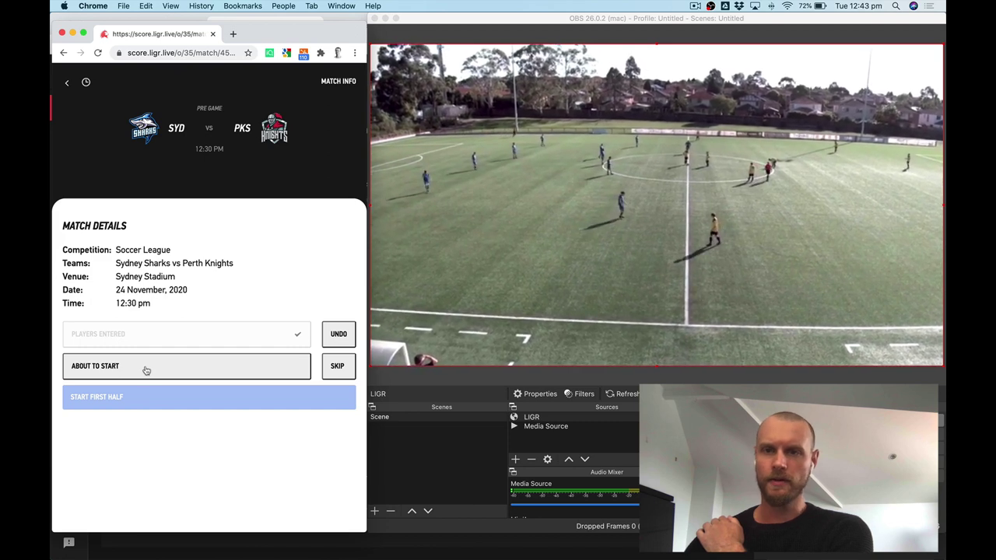
left_click(146, 370)
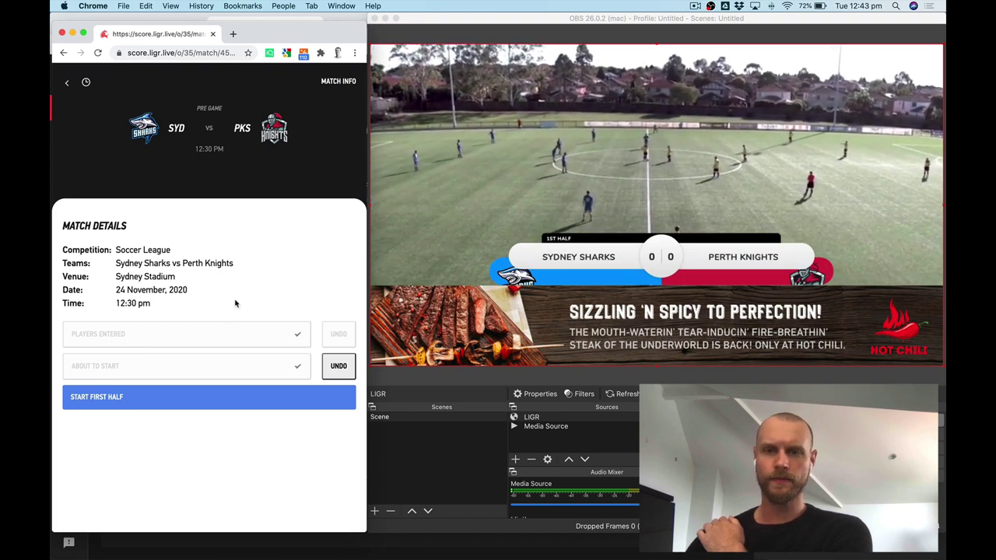
left_click(163, 400)
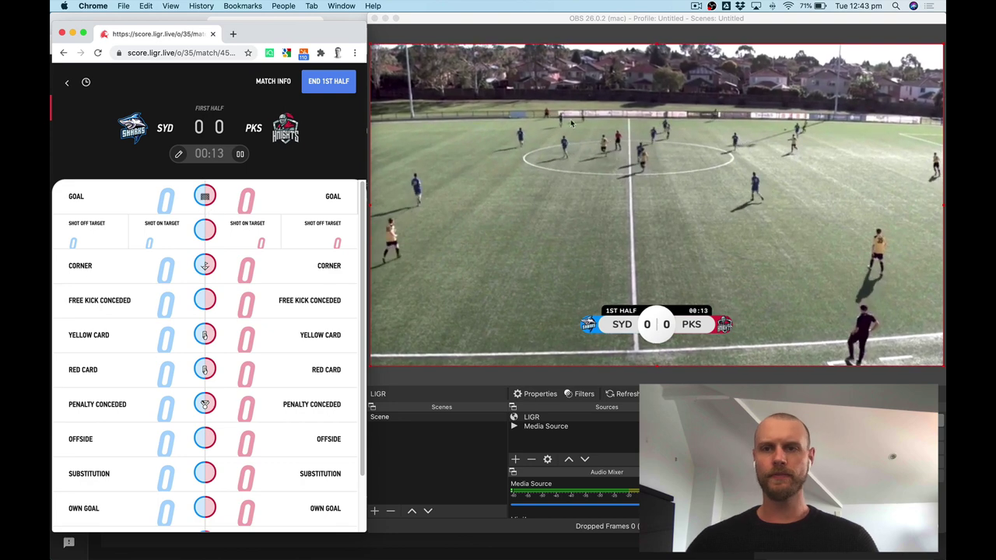
Record a Sydney Sharks goal by the number 9 forward, making the score SYD 1–0 PKS.
left_click(95, 200)
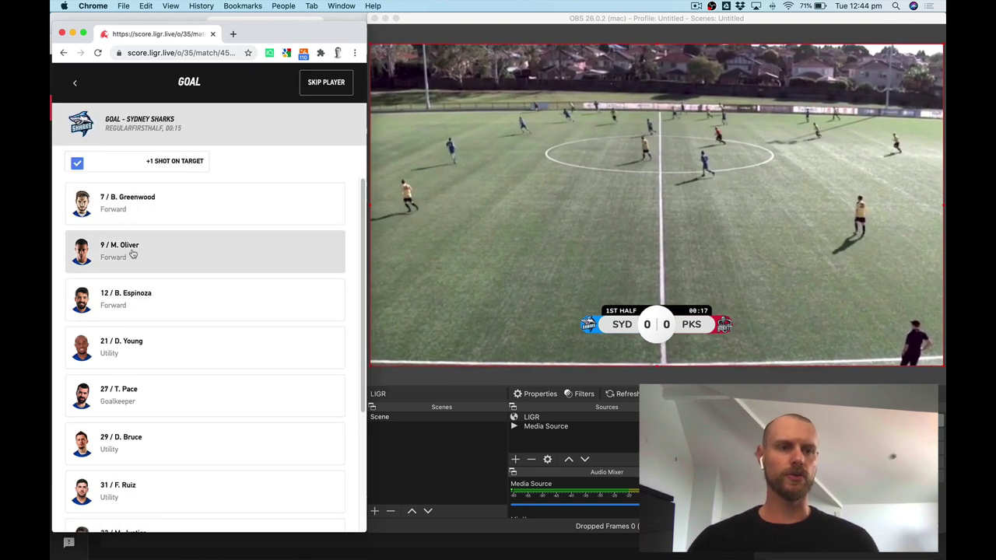
left_click(132, 254)
left_click(210, 521)
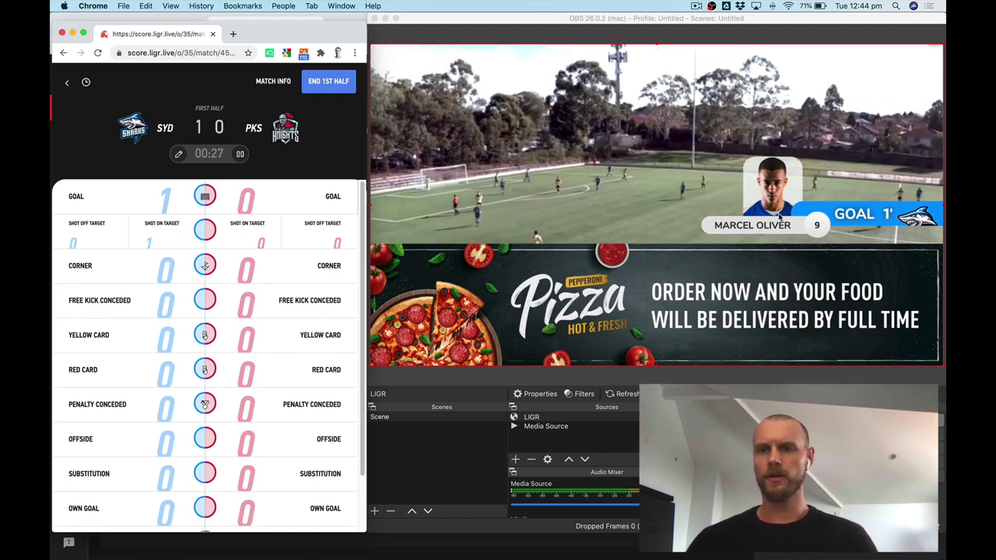
key("ctrl+Up")
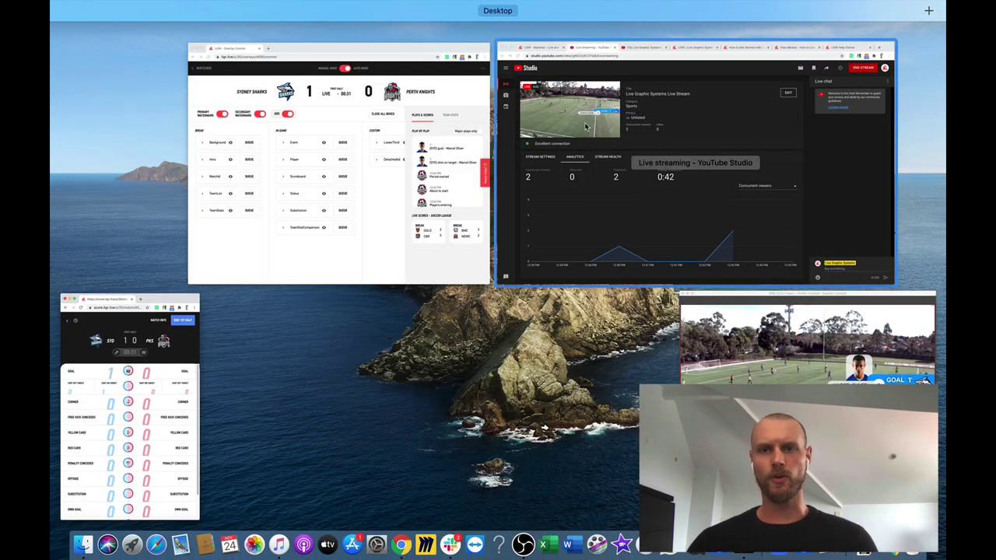
Check the YouTube Studio dashboard and the live watch page for the goal graphic and ad.
left_click(587, 136)
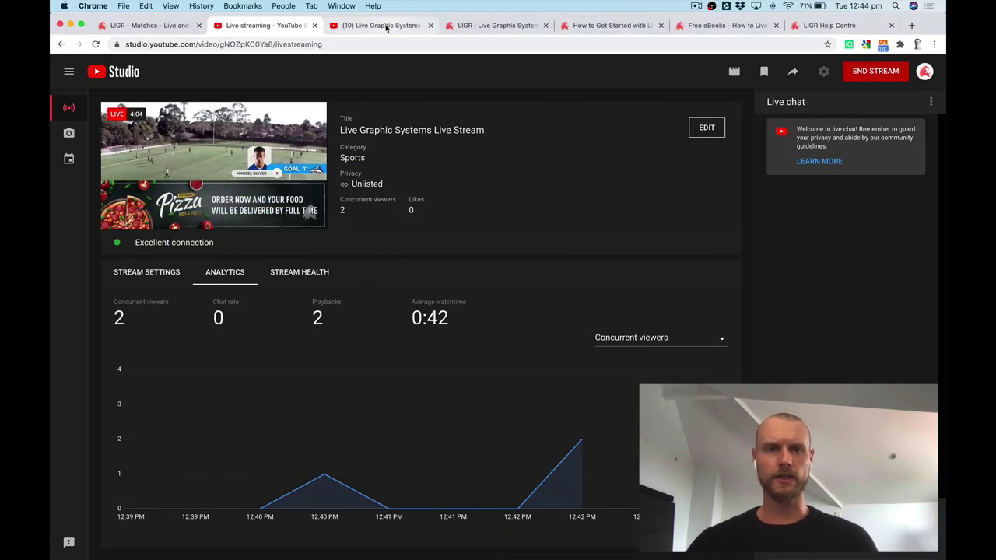
left_click(387, 25)
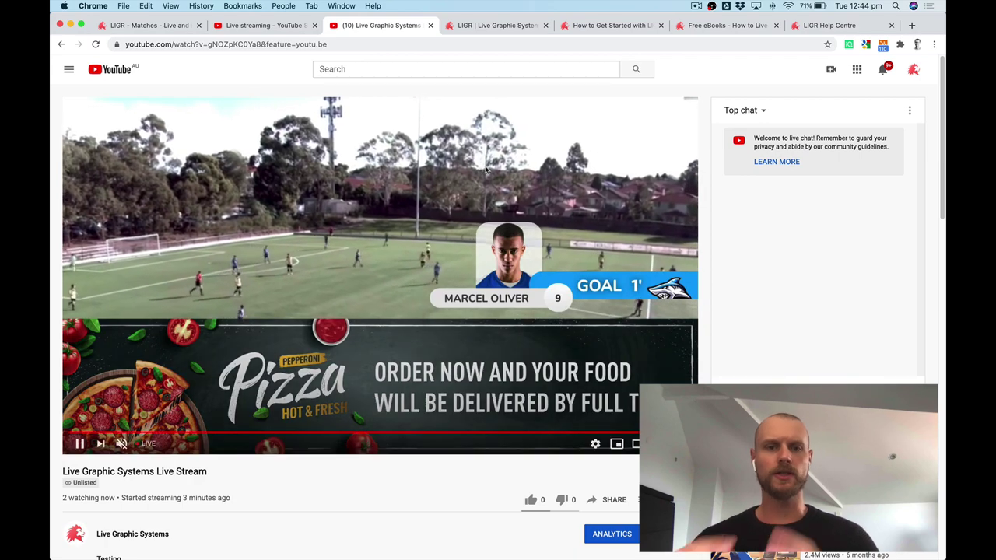
key("ctrl+Up")
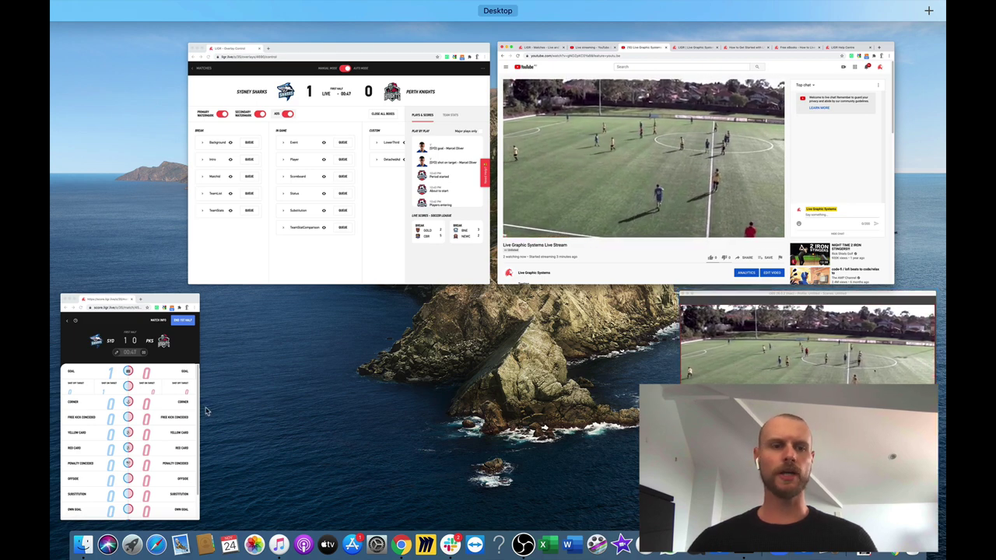
Switch the LIGR overlay control from Auto to Manual mode.
left_click(335, 156)
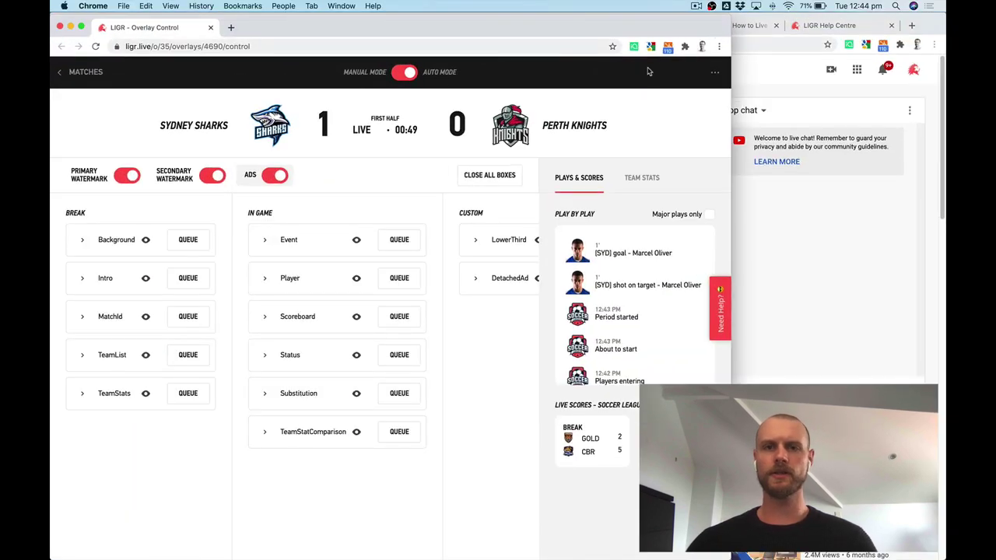
left_click_drag(728, 17, 744, 15)
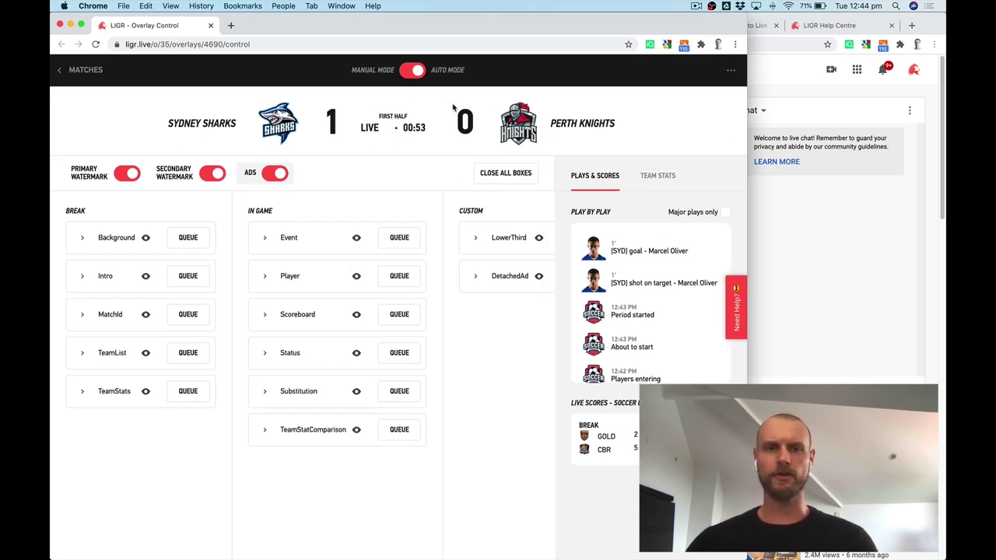
left_click(416, 72)
left_click_drag(754, 21, 627, 21)
key("ctrl+Up")
Place OBS on the right with the overlay control window narrowed beside it.
left_click(836, 326)
left_click_drag(369, 15, 551, 45)
left_click_drag(800, 53, 788, 36)
left_click(190, 432)
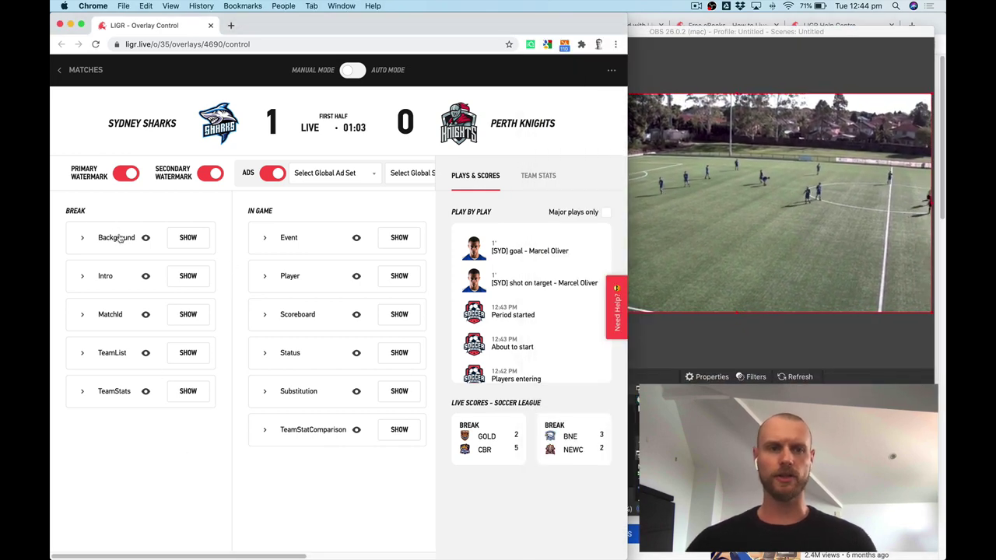
left_click_drag(627, 17, 541, 18)
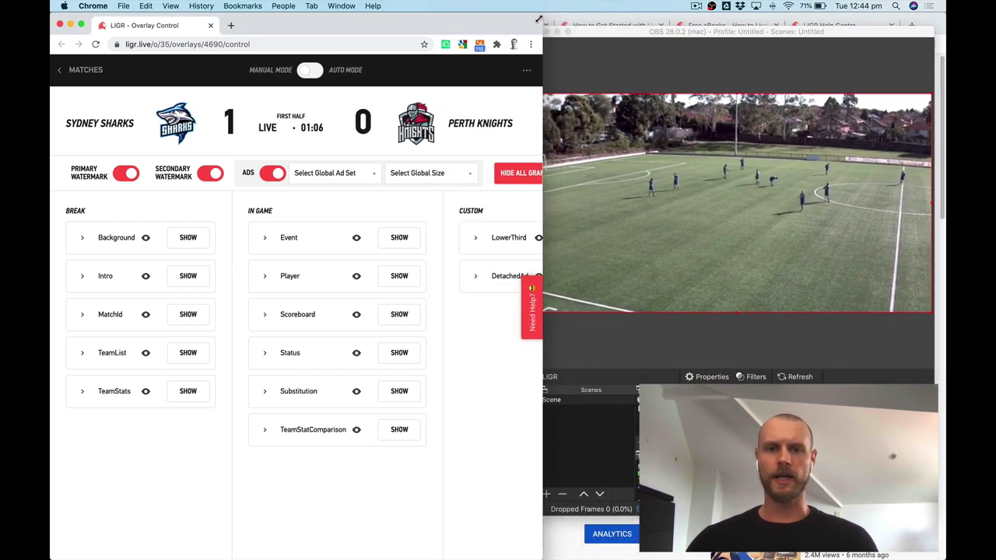
Set the TeamList graphic to Sydney Sharks with the Long ad size and Hot Chili ad set.
left_click(82, 354)
left_click(131, 427)
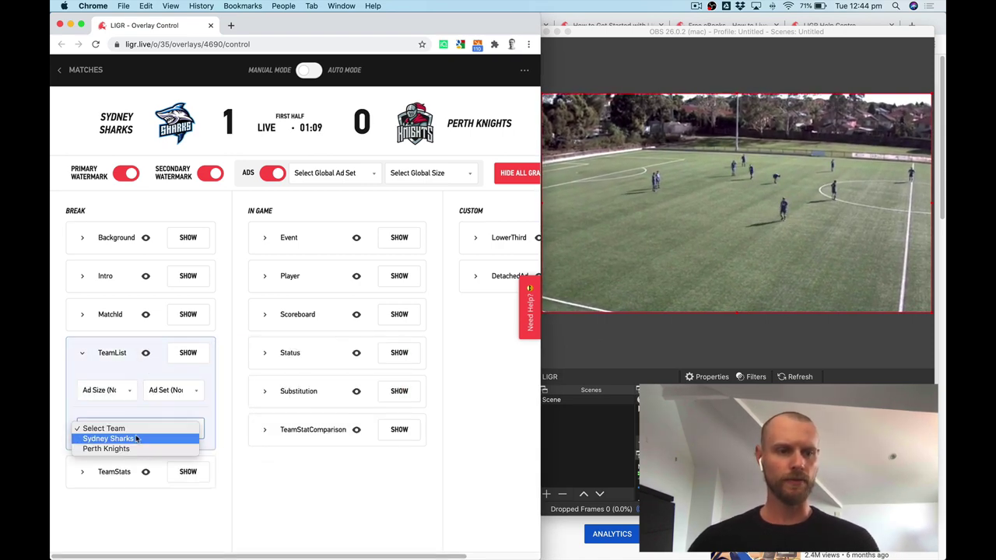
left_click(117, 438)
mouse_move(146, 354)
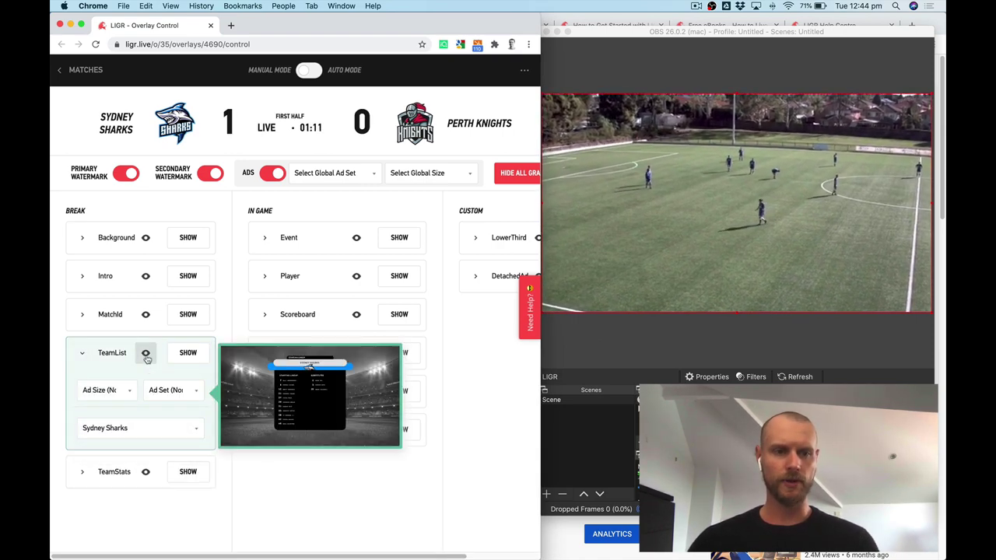
left_click(121, 393)
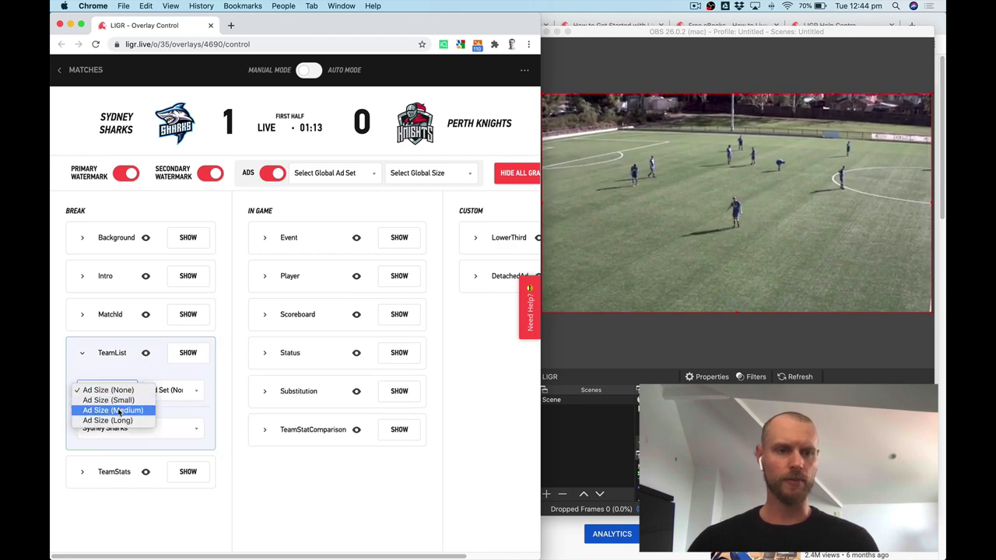
left_click(109, 421)
left_click(172, 390)
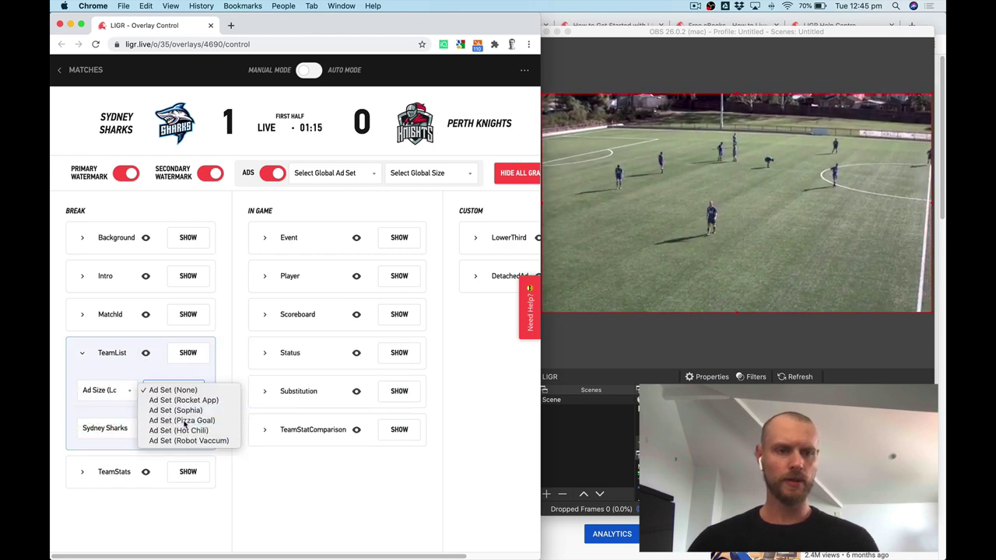
left_click(182, 420)
mouse_move(146, 356)
key("space")
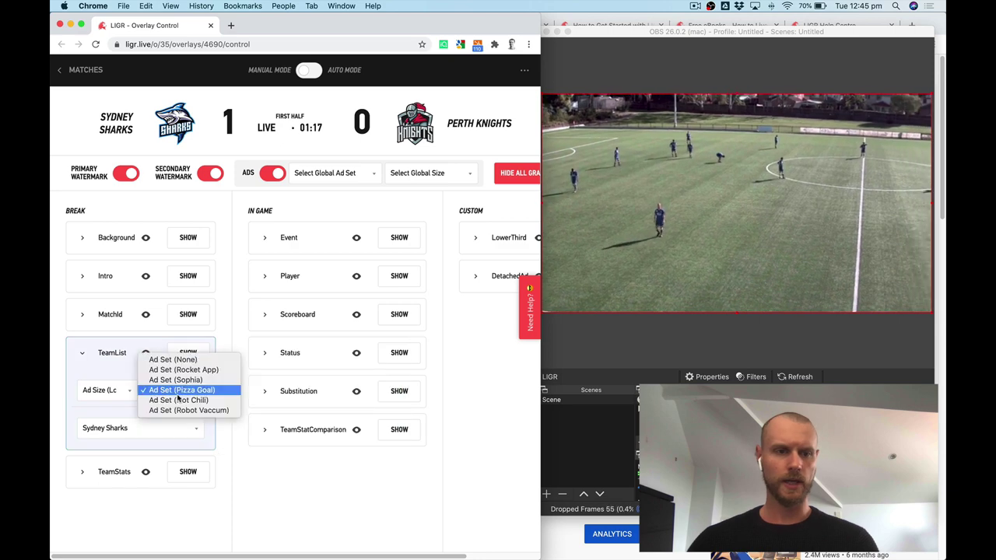
key("Down")
key("Return")
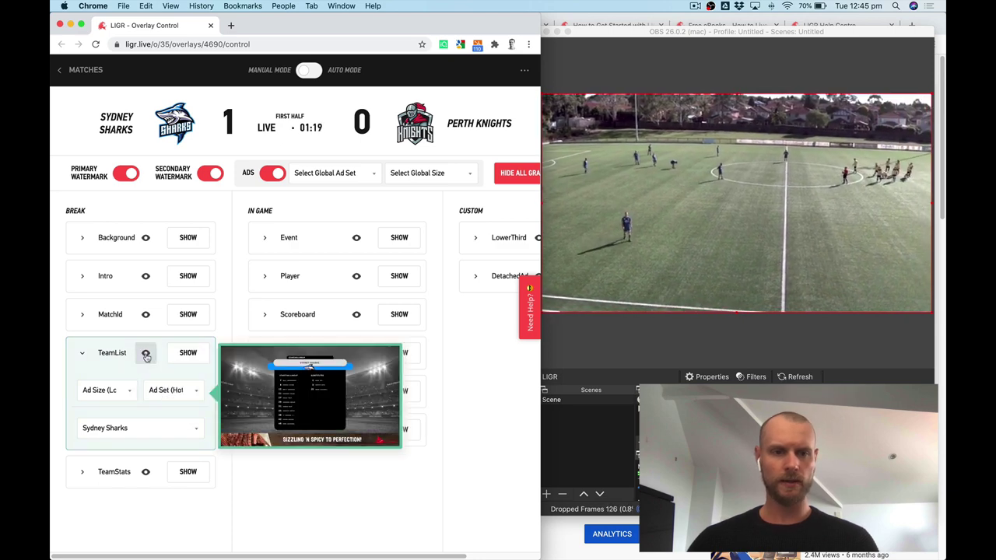
Show the Sydney Sharks lineup on air and check it on the YouTube stream.
left_click(188, 353)
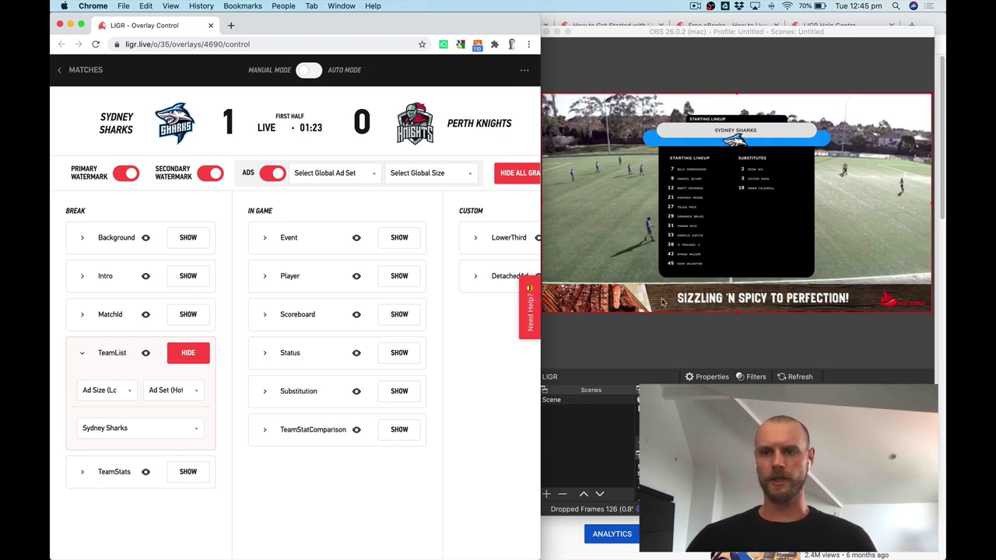
key("ctrl+Up")
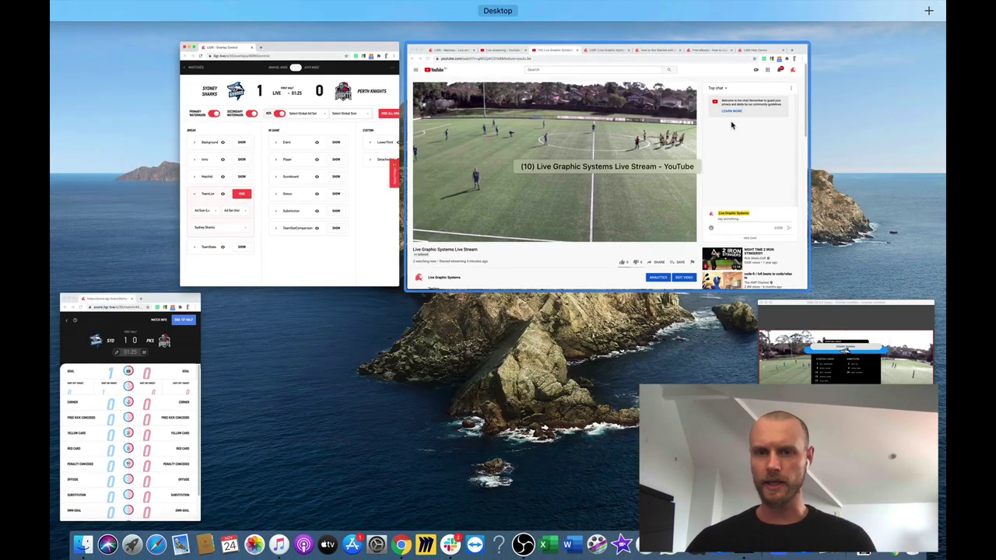
left_click(499, 202)
key("ctrl+Up")
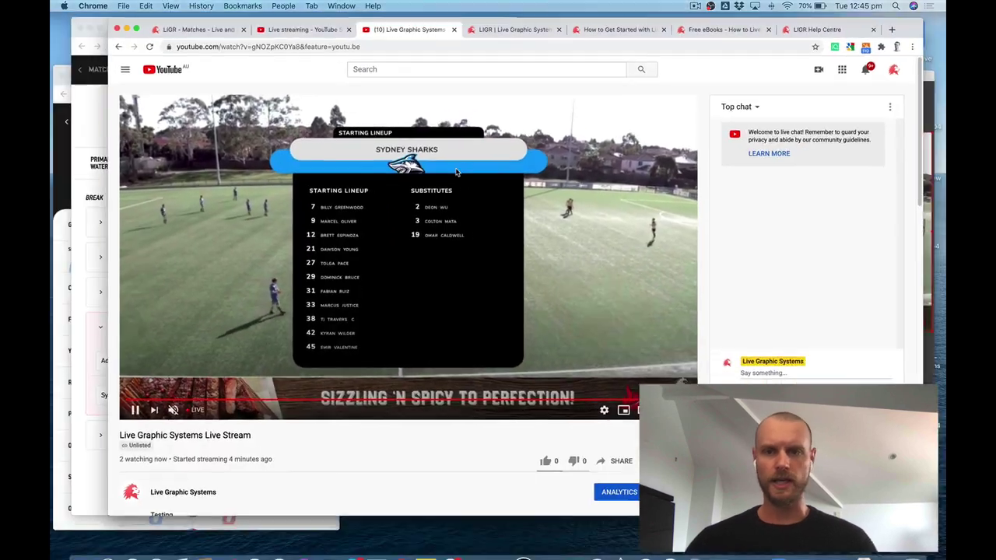
left_click(249, 179)
key("ctrl+Up")
left_click(544, 428)
Show the Sydney Sharks goal as the Event graphic, then hide it again.
left_click(183, 351)
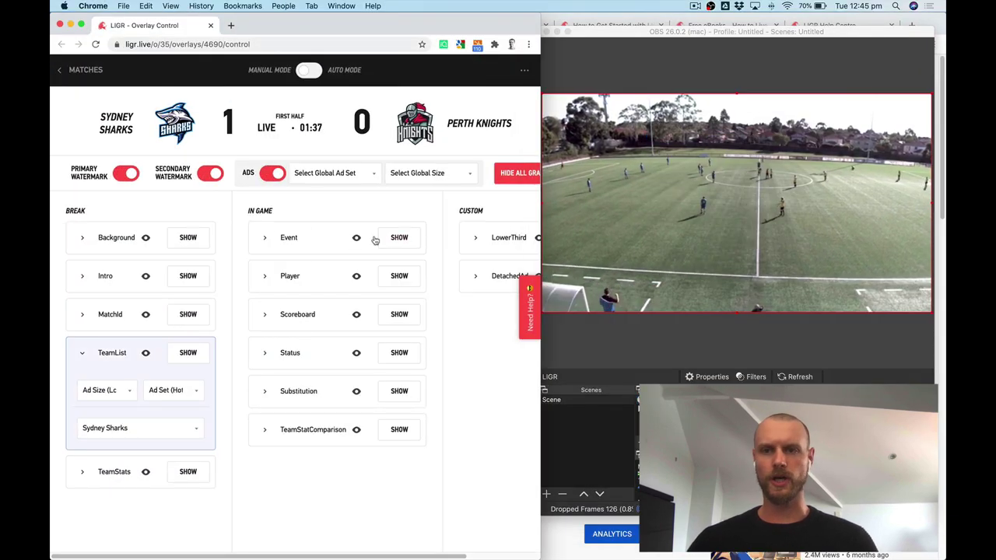
left_click(263, 238)
left_click(324, 321)
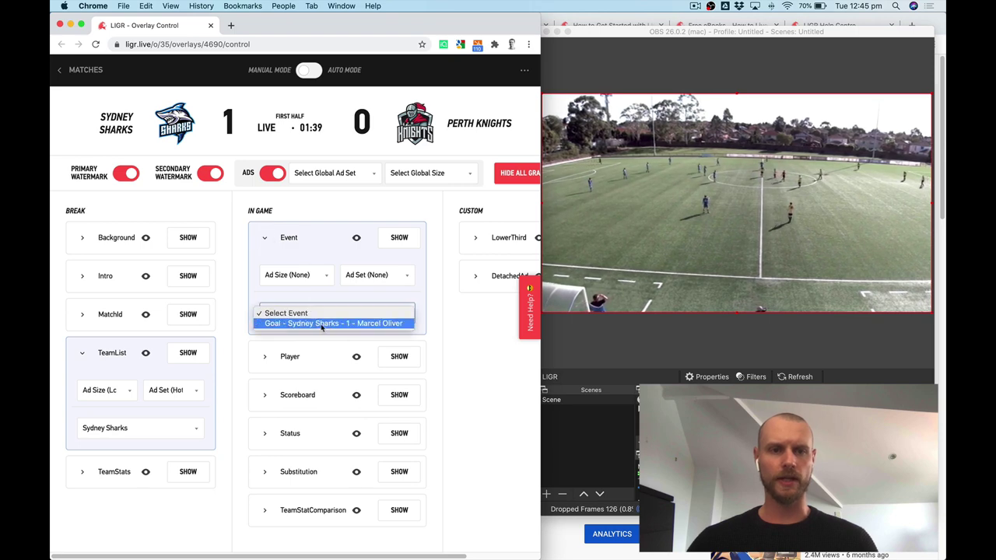
left_click(325, 327)
mouse_move(356, 238)
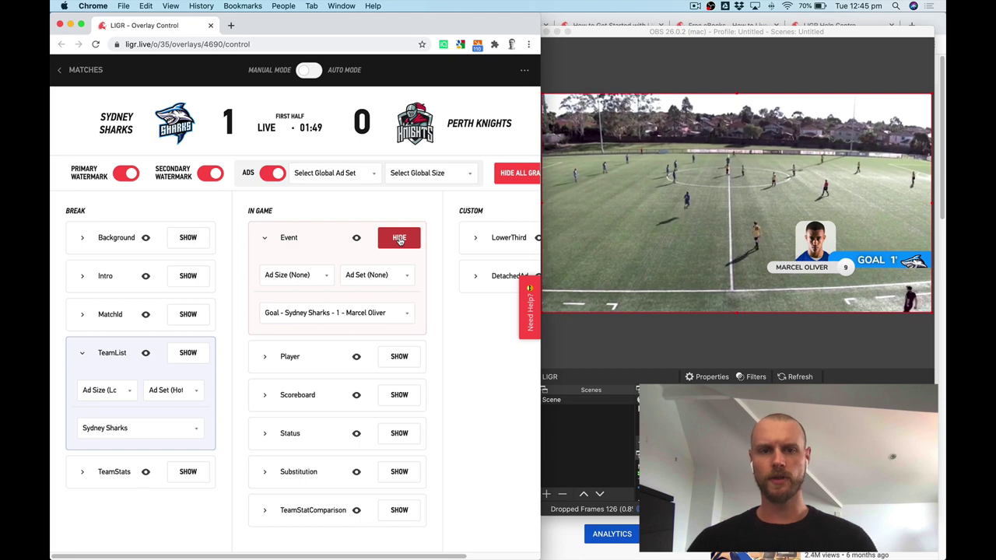
left_click(400, 239)
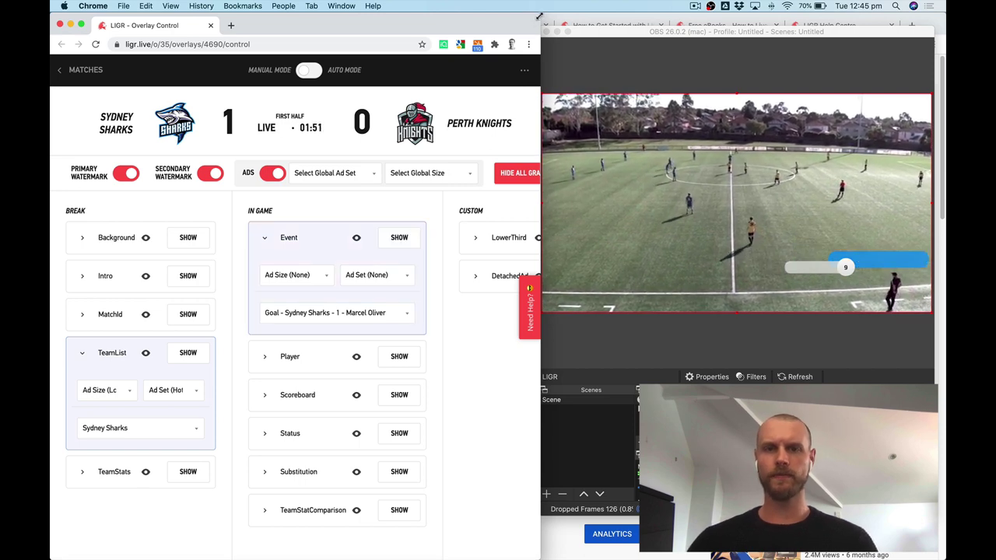
Fill in a LowerThird headed Commentators with the two commentators' names.
left_click_drag(539, 16, 375, 20)
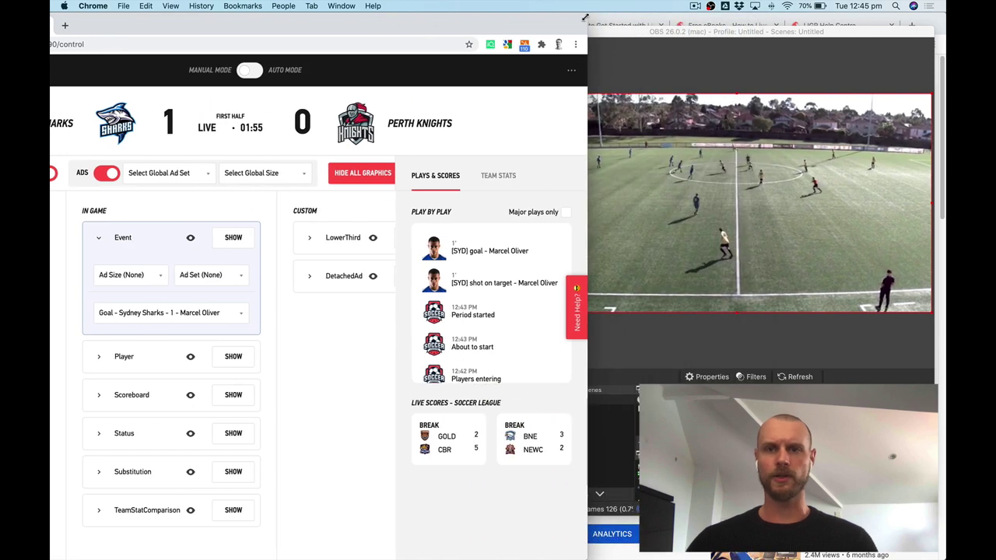
left_click_drag(585, 17, 546, 17)
left_click(216, 238)
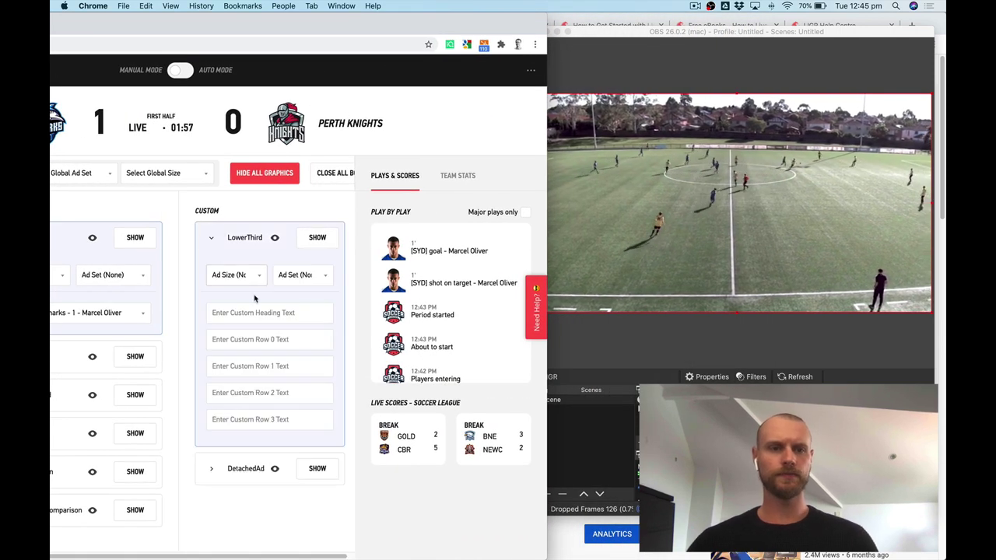
left_click(254, 308)
type("Commentators")
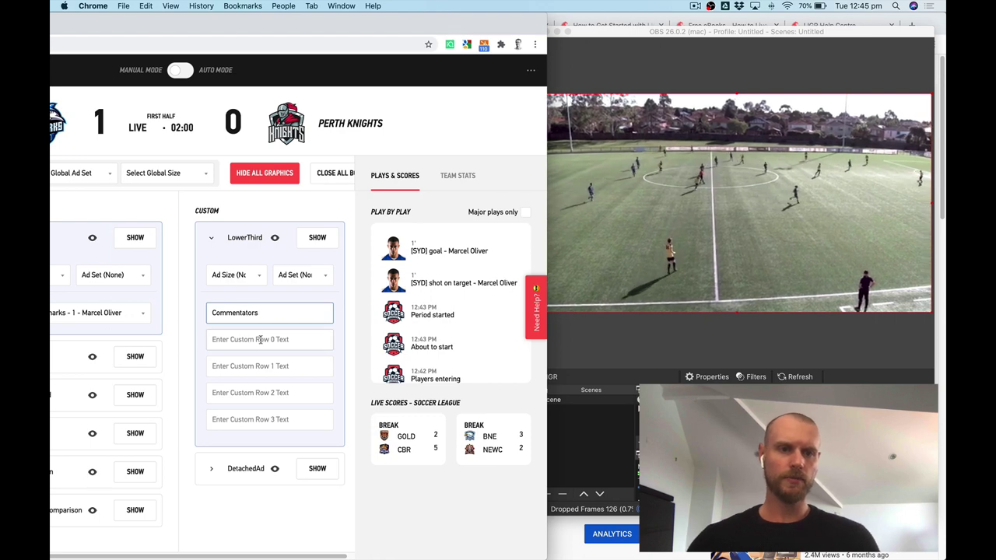
left_click(262, 341)
type("John Smith")
left_click(253, 365)
type("Jane Doe")
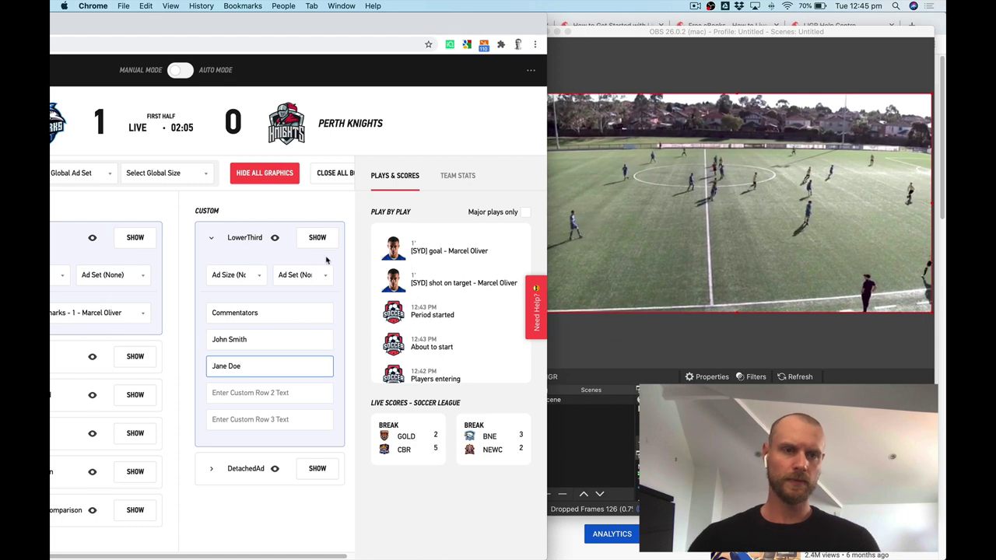
Preview the Commentators lower third and put it on air.
left_click(274, 237)
left_click_drag(407, 17, 358, 17)
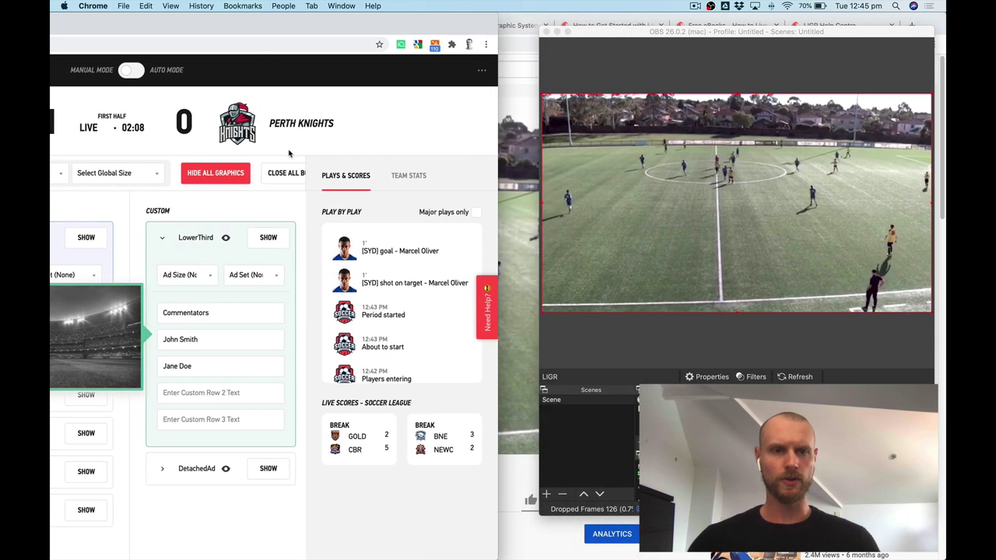
left_click(268, 238)
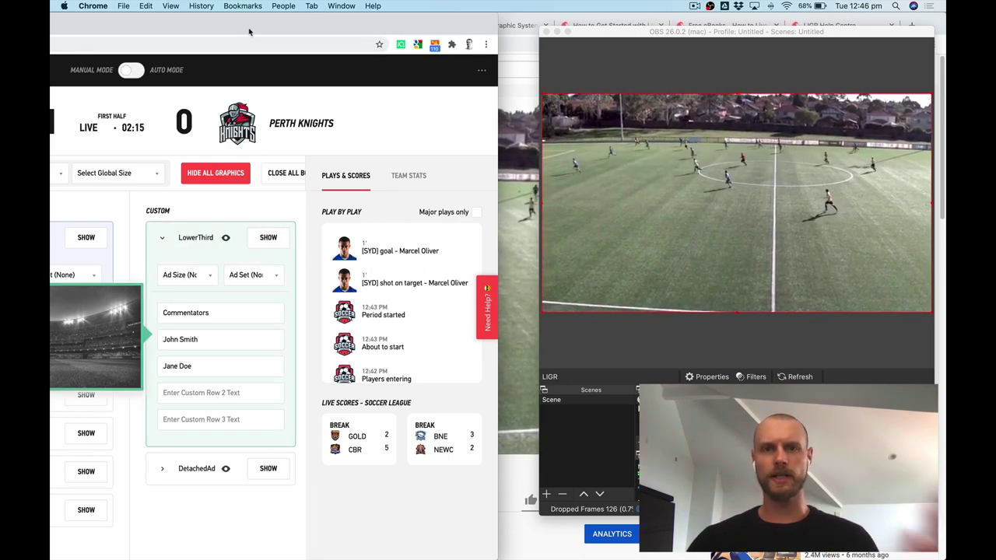
Switch overlays to Auto and end the first half in the score.ligr.live app.
left_click(148, 71)
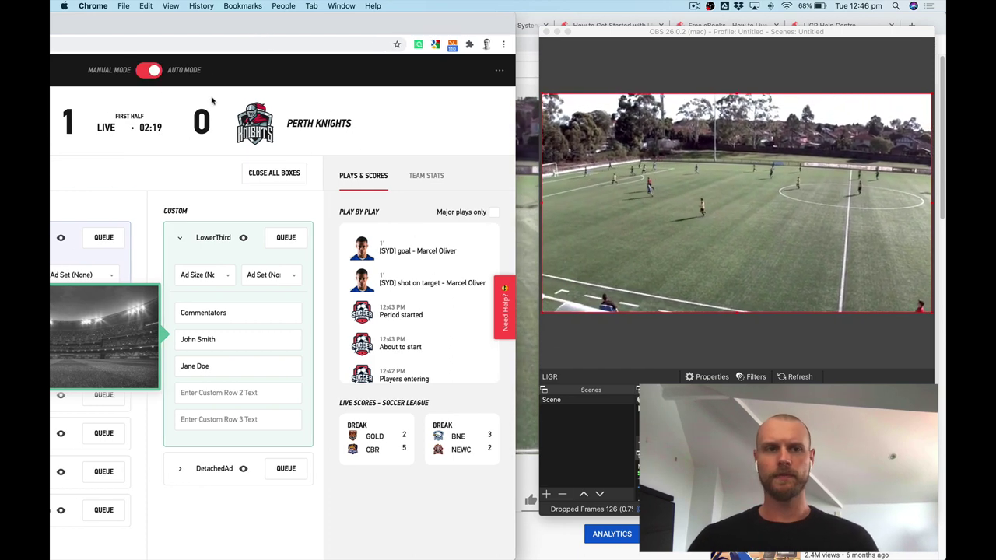
left_click_drag(255, 29, 278, 29)
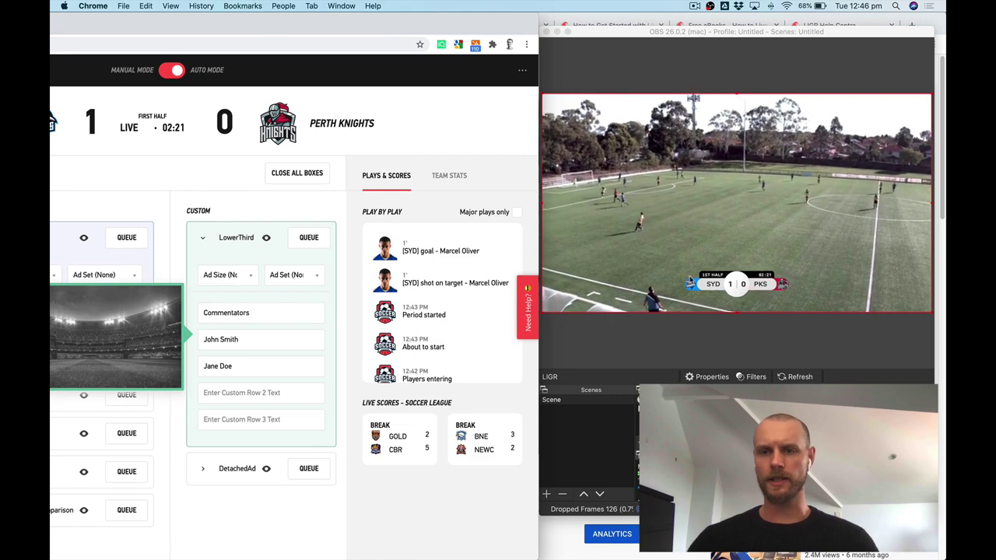
key("ctrl+Up")
left_click(122, 183)
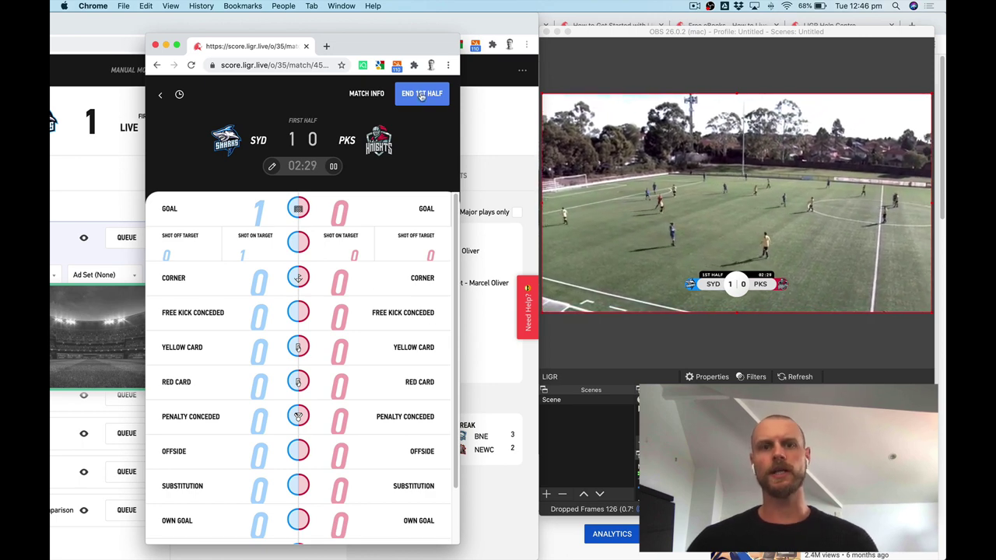
left_click(421, 95)
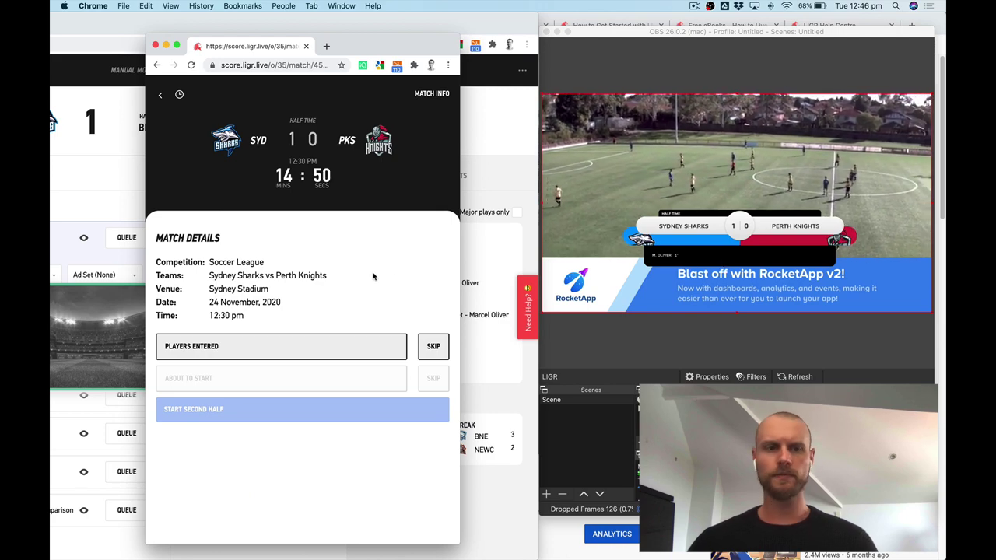
key("ctrl+Up")
Return to the YouTube live watch page after brief stops at the eBooks, Studio and LIGR tabs.
left_click(389, 374)
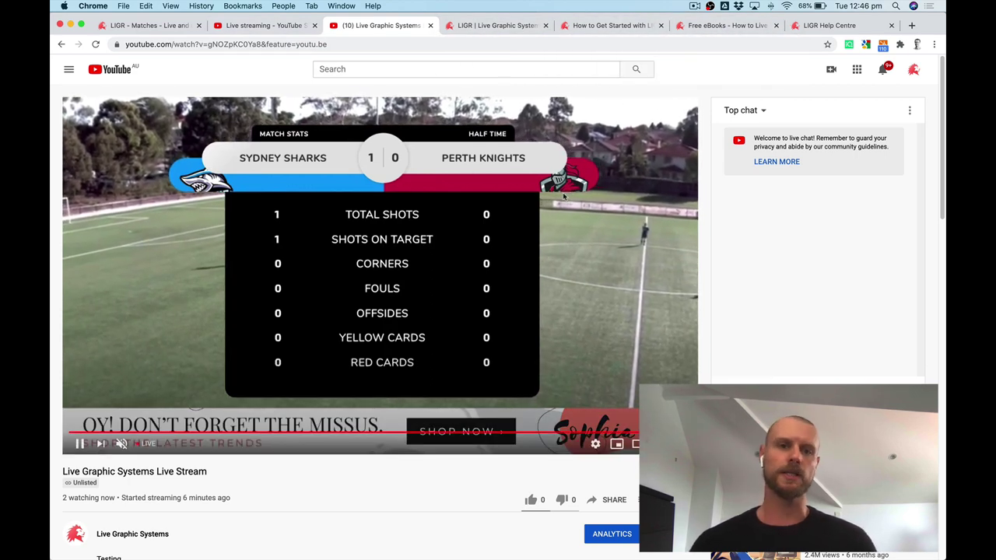
left_click(731, 26)
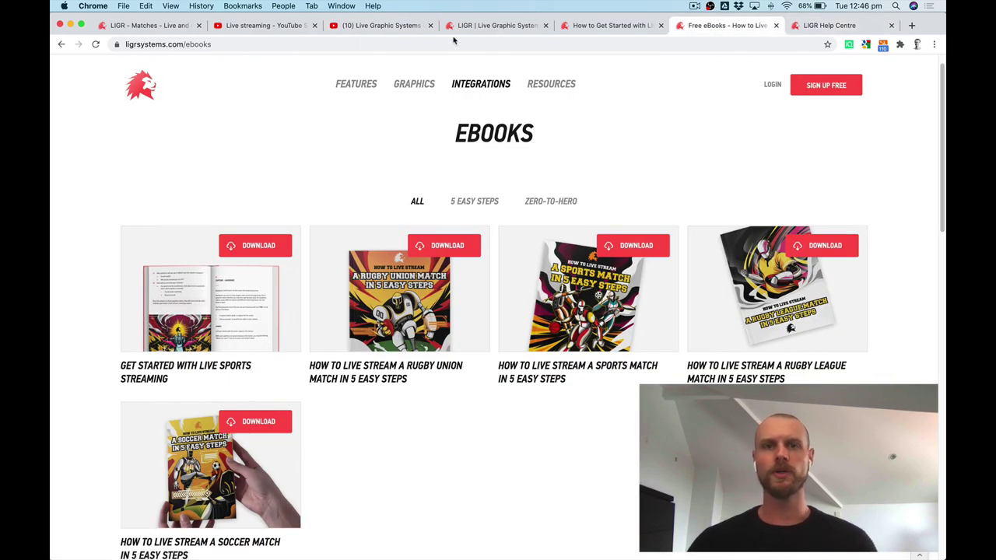
left_click(262, 25)
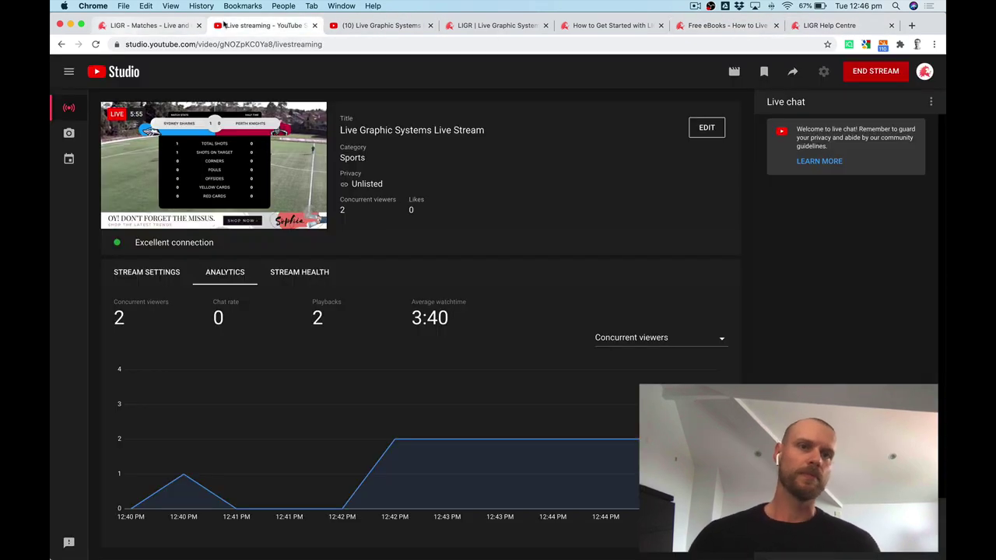
left_click(148, 26)
left_click(262, 25)
left_click(379, 26)
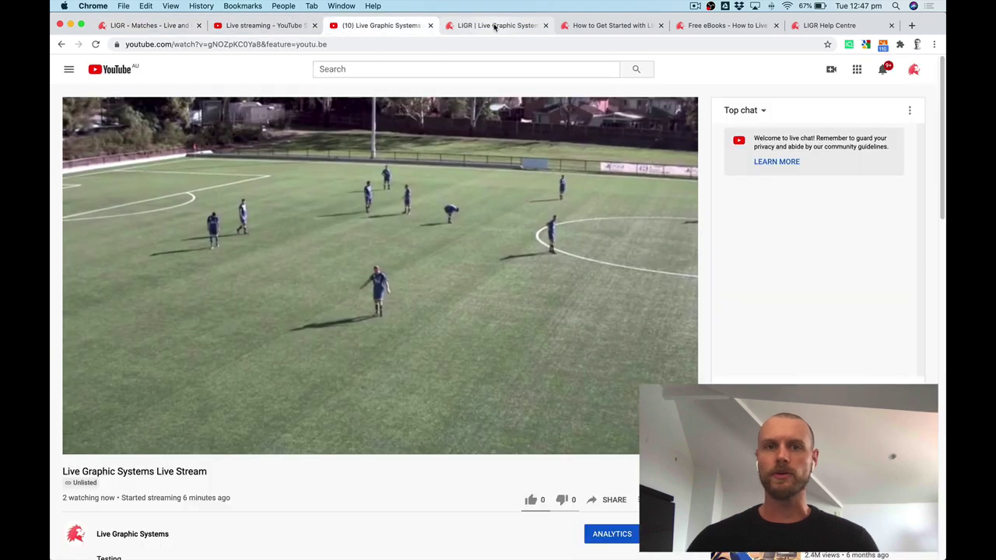